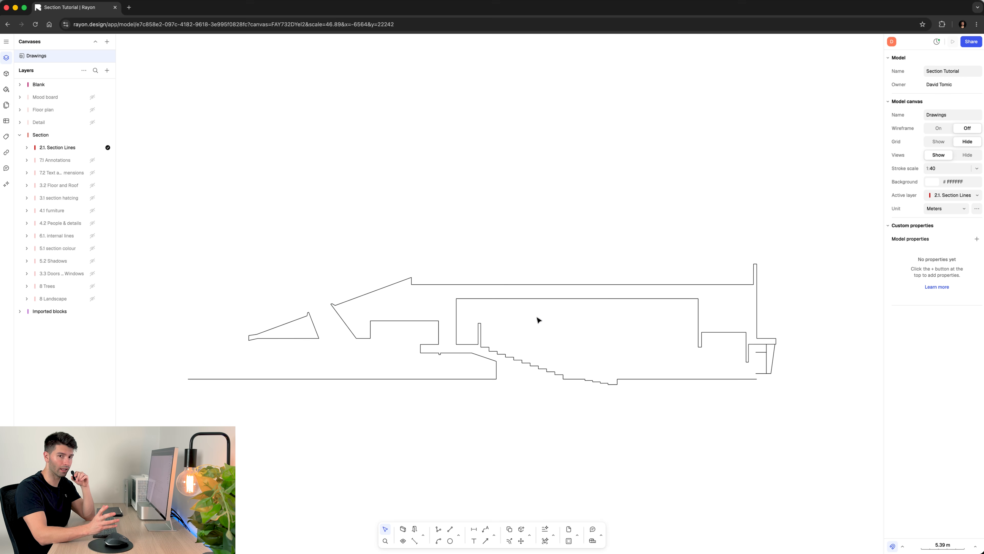
- Draw a wall about 29.44 m long and 1.67 m thick across the roof slab above the auditorium, and select it
scroll(538, 320, up, 2)
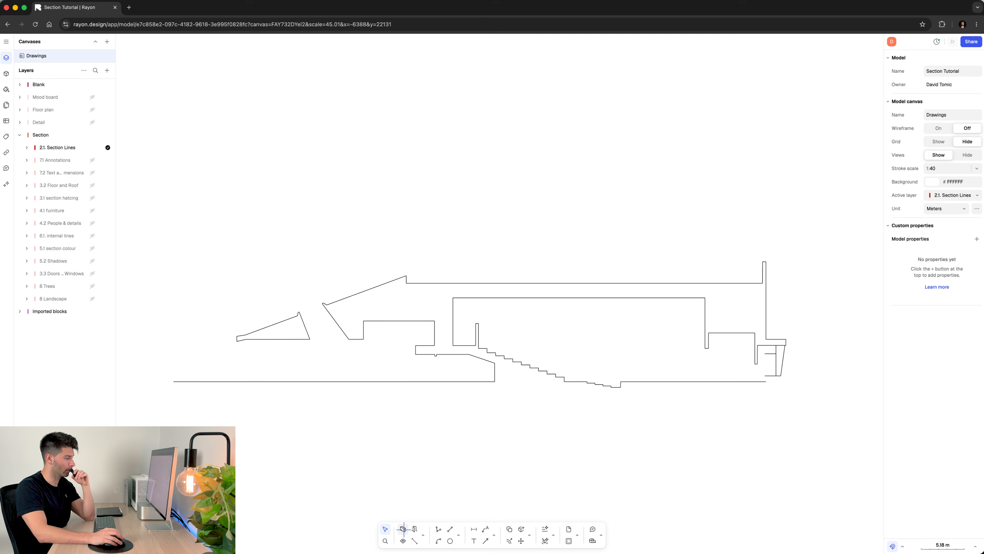
click(402, 528)
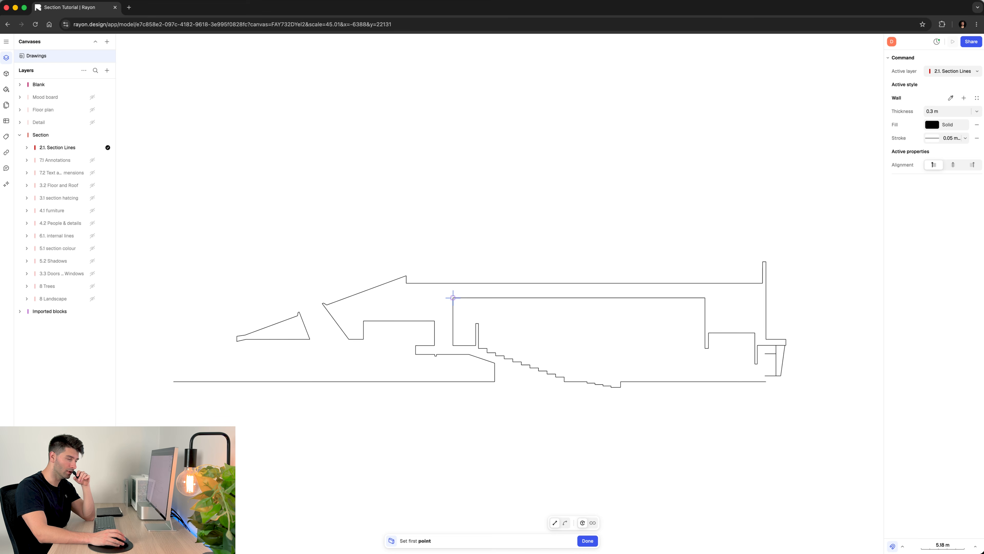
click(453, 298)
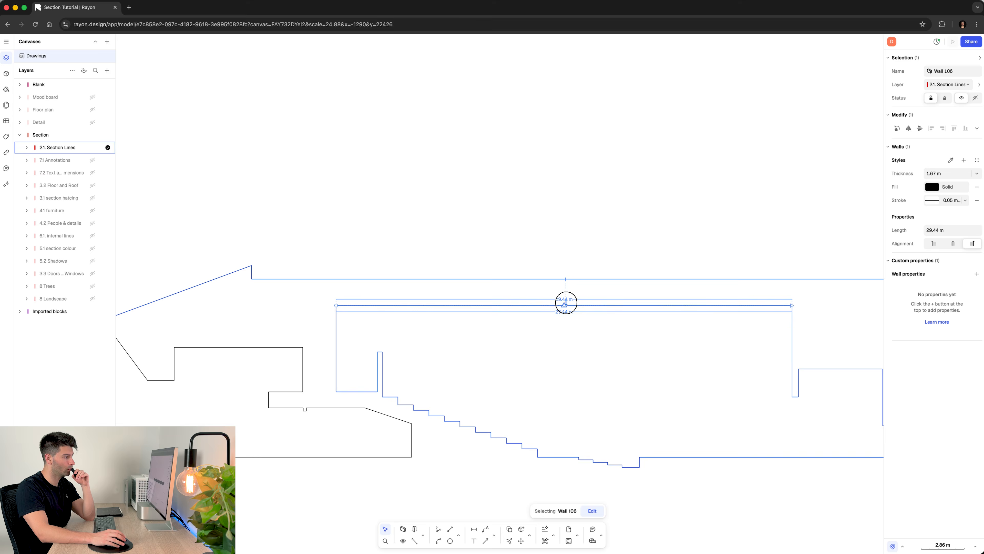
drag(566, 302, 571, 278)
scroll(570, 340, down, 3)
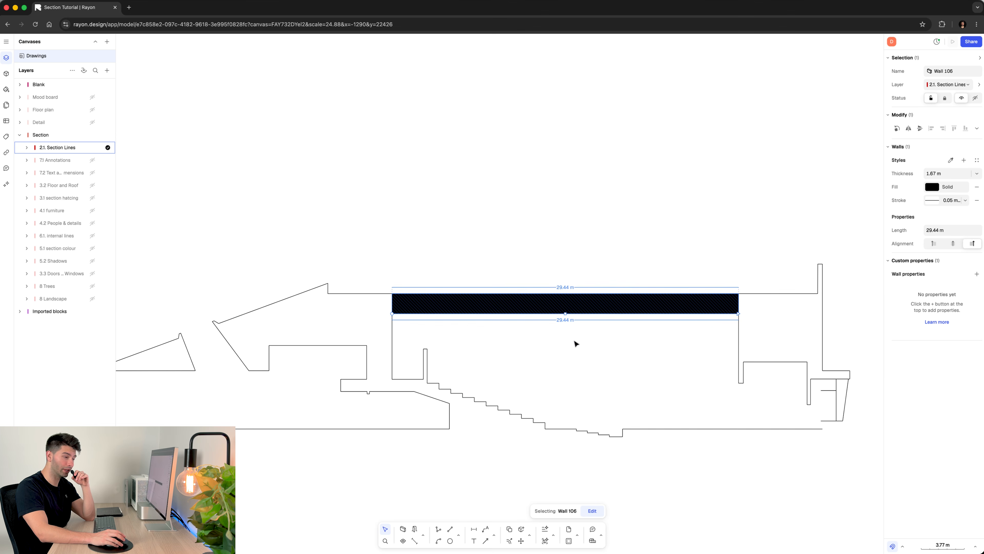
click(575, 344)
click(570, 307)
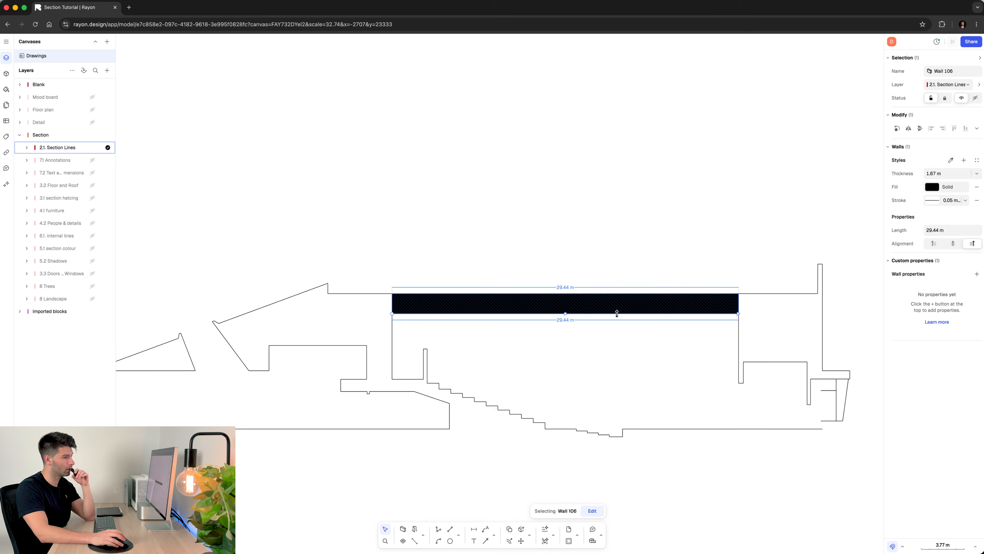
- Change the roof slab wall's solid fill to grey B2B2B2
click(931, 187)
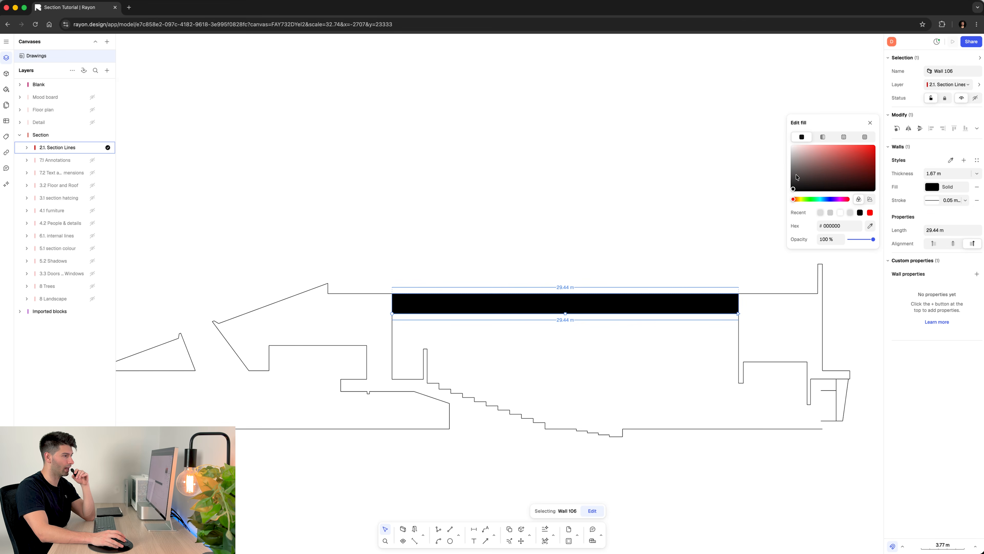
drag(796, 178, 788, 159)
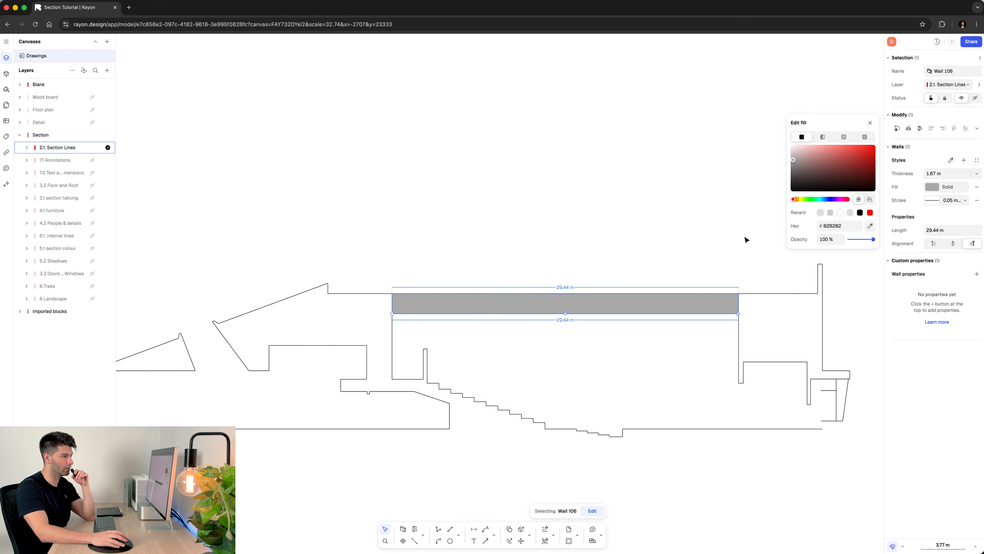
click(650, 249)
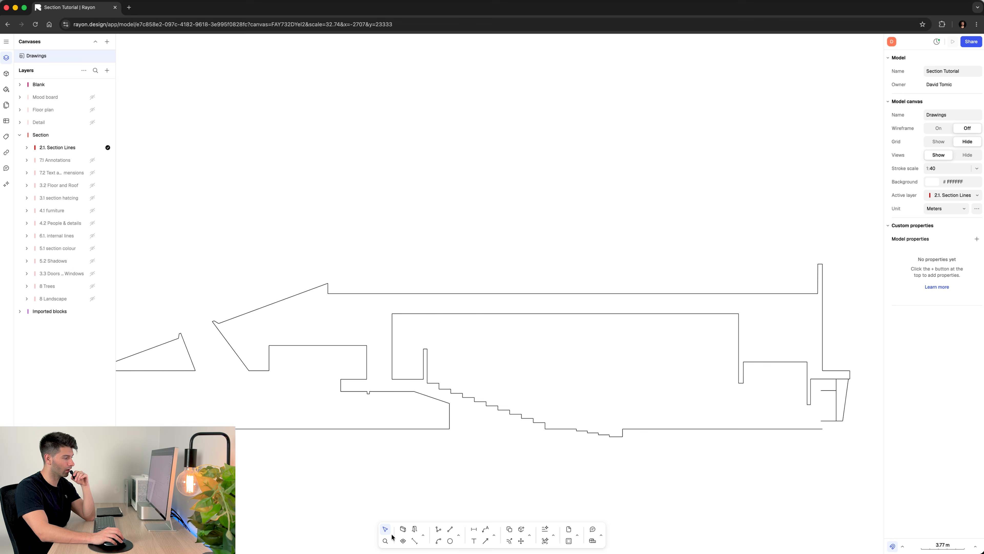
- Draw a triangular zone of about 5.88 m² in the gap beside the auditorium's rear wall, snapping to the section corners
click(403, 541)
click(392, 379)
click(392, 313)
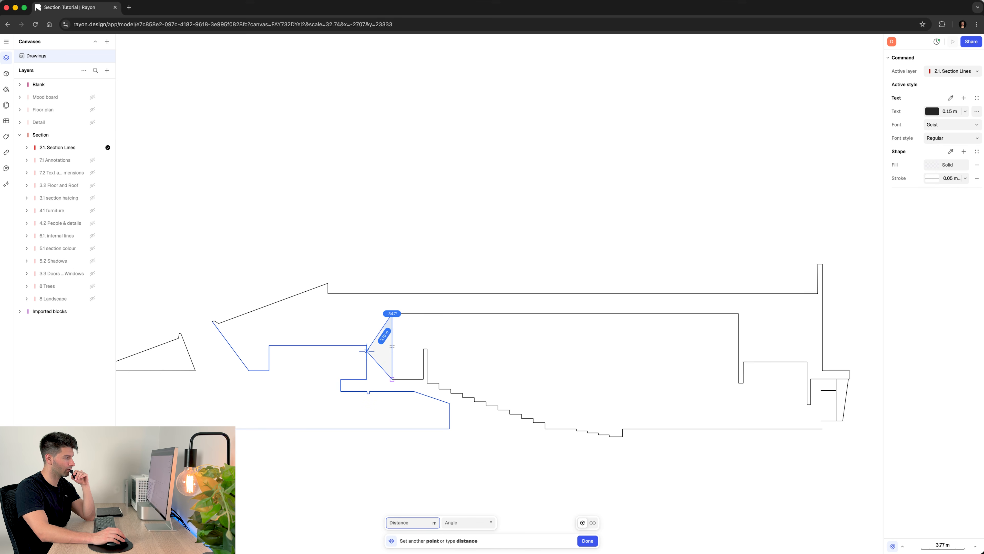
click(367, 345)
click(392, 379)
click(406, 342)
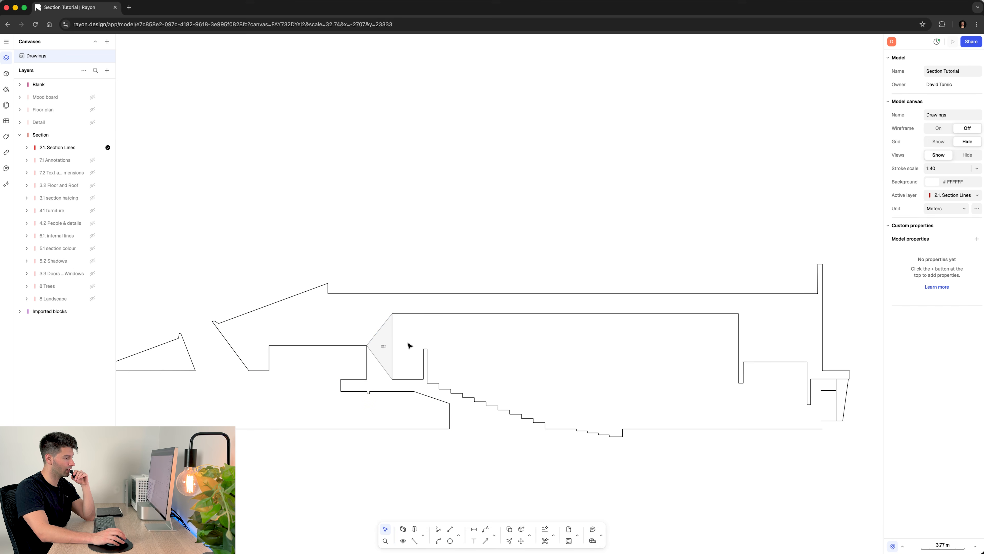
- Delete the triangular zone beside the auditorium's rear wall
scroll(377, 341, up, 6)
scroll(366, 251, down, 3)
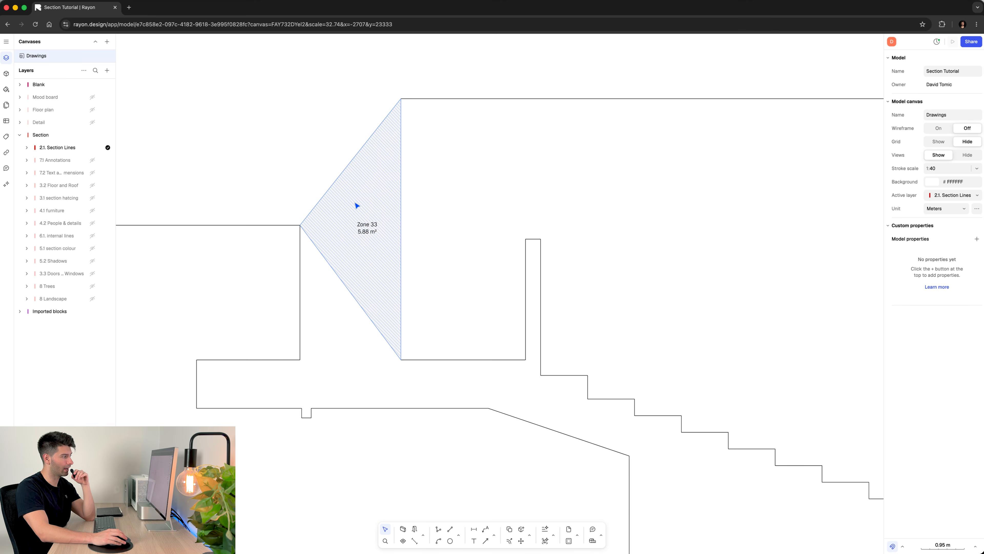
scroll(361, 272, down, 4)
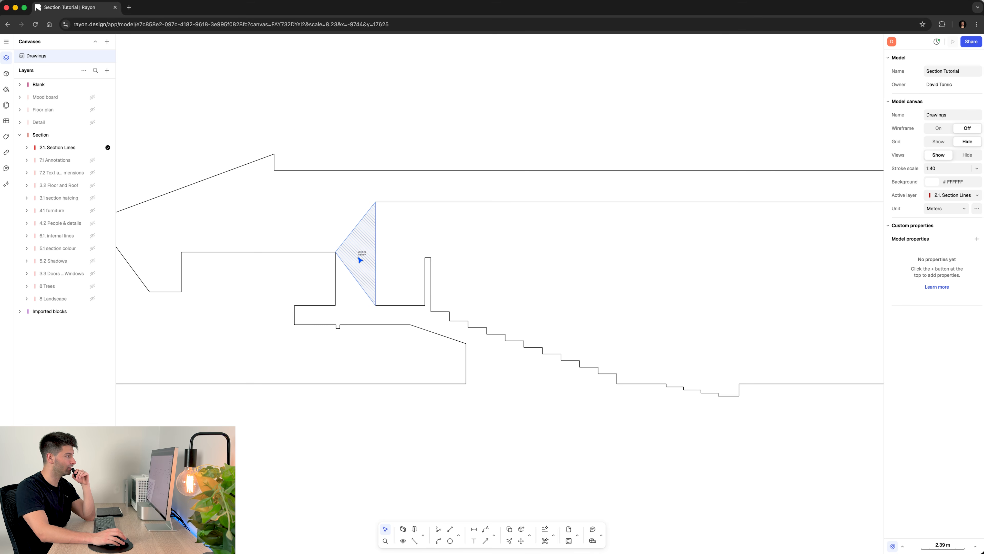
key(Delete)
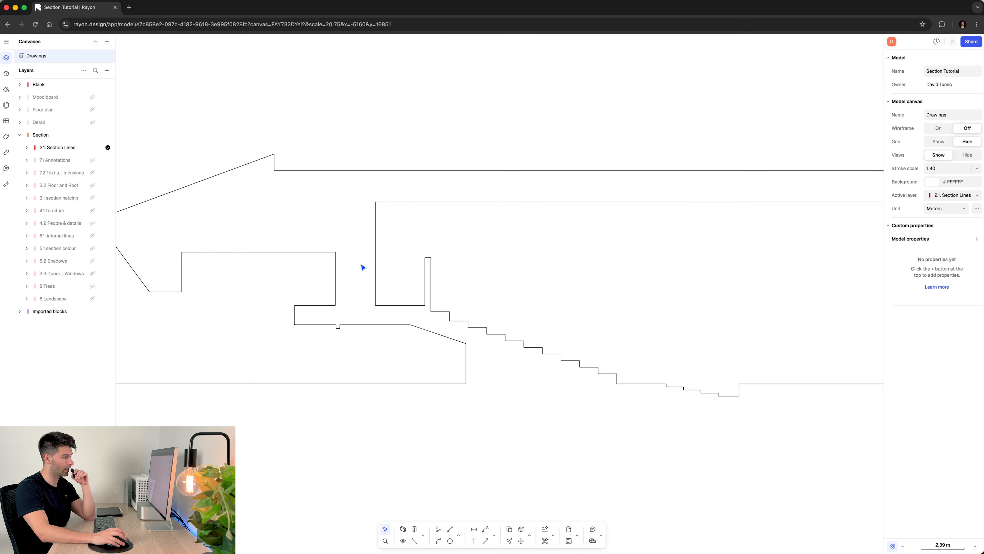
- Show the 3.1 section hatcing and 3.2 Floor and Roof layers
scroll(395, 426, down, 1)
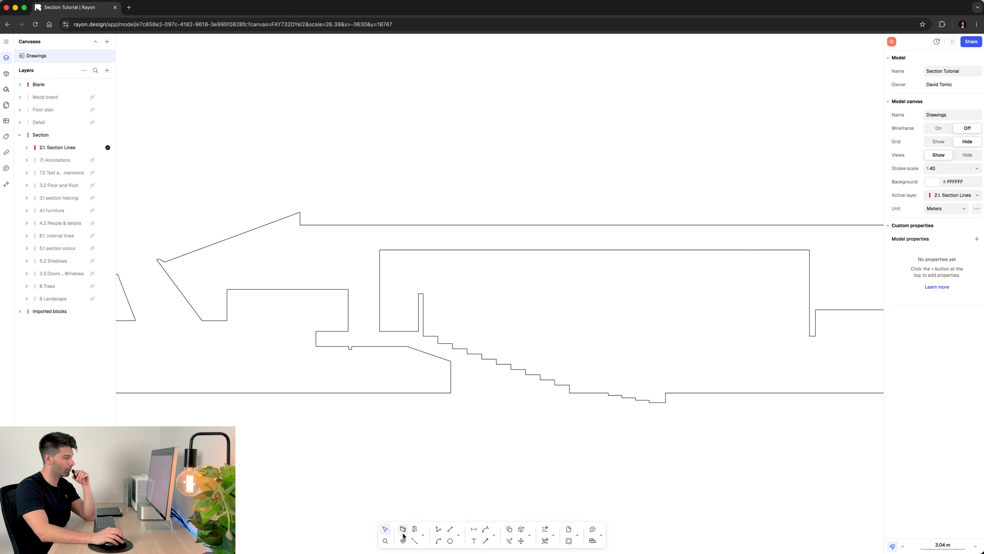
scroll(503, 422, down, 3)
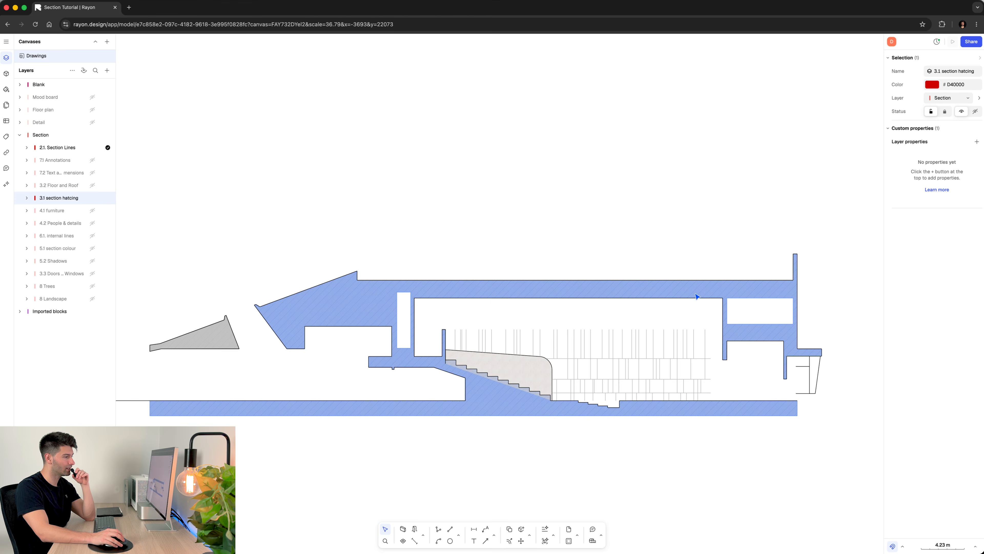
click(697, 295)
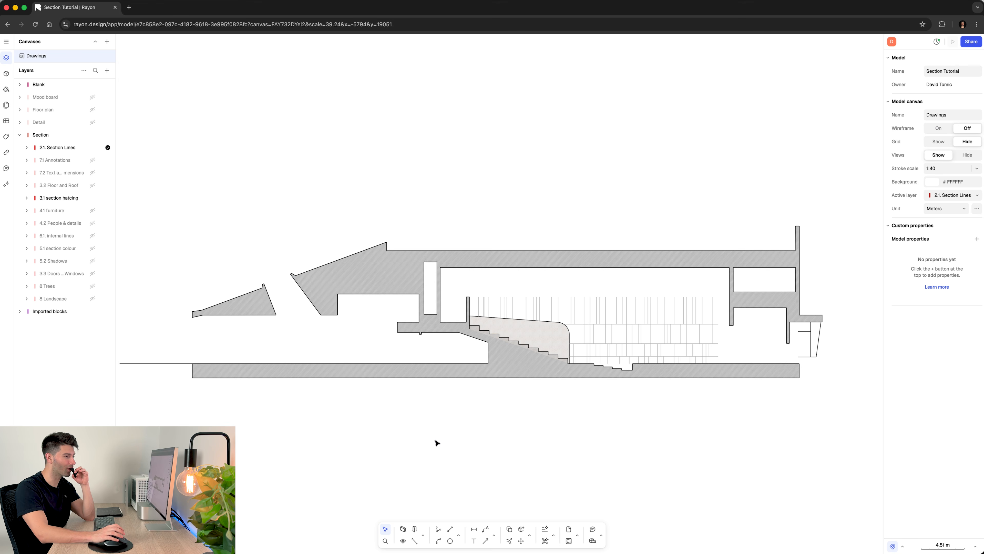
click(92, 185)
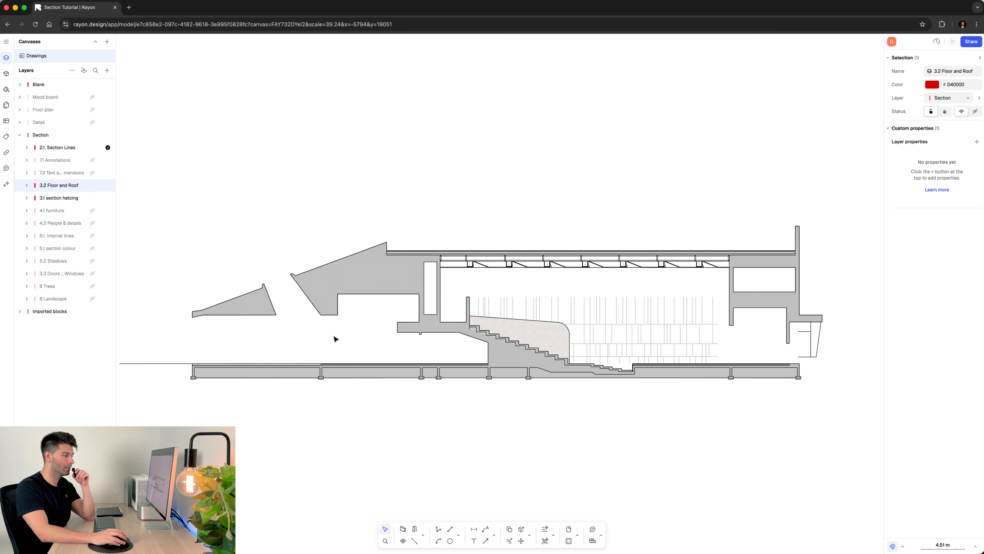
- Examine the hatching of the foundations, floor build-up, stepped seating and roof structure along the section
scroll(512, 398, up, 4)
scroll(503, 398, up, 10)
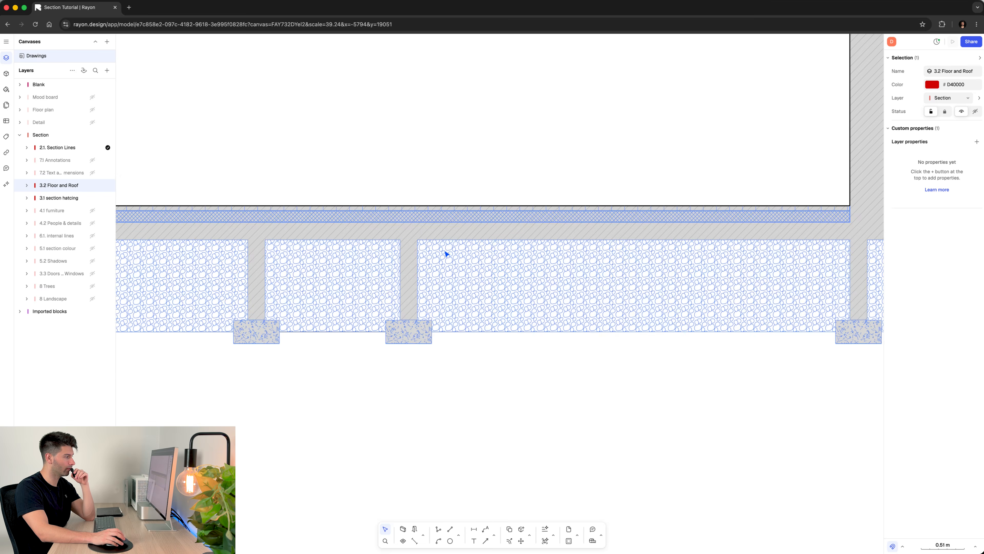
scroll(437, 334, down, 1)
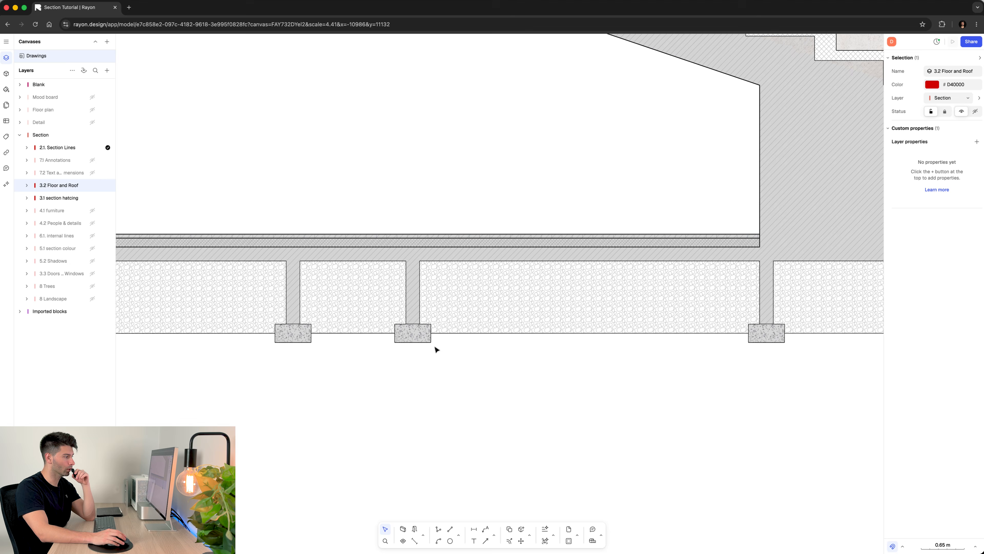
scroll(465, 310, down, 3)
scroll(536, 314, right, 10)
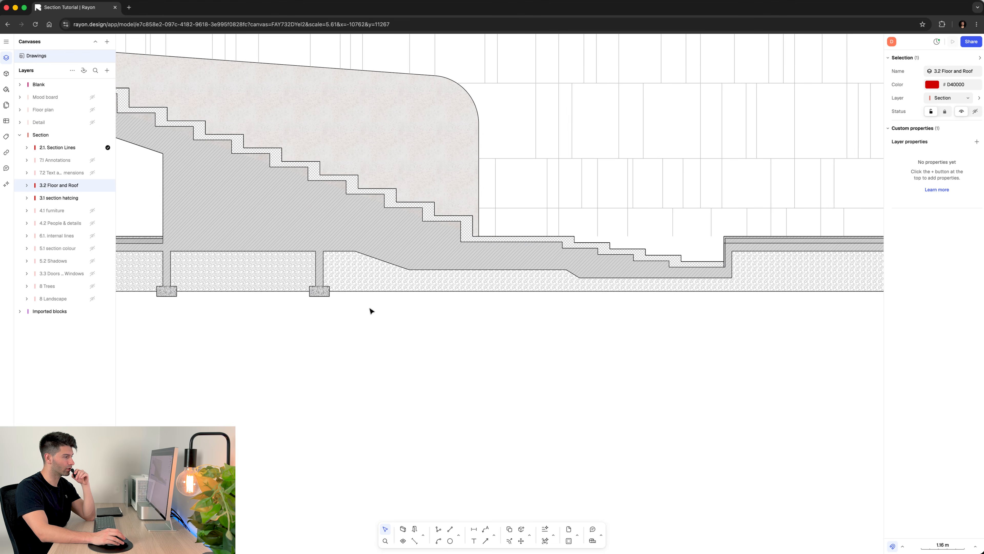
scroll(514, 315, left, 10)
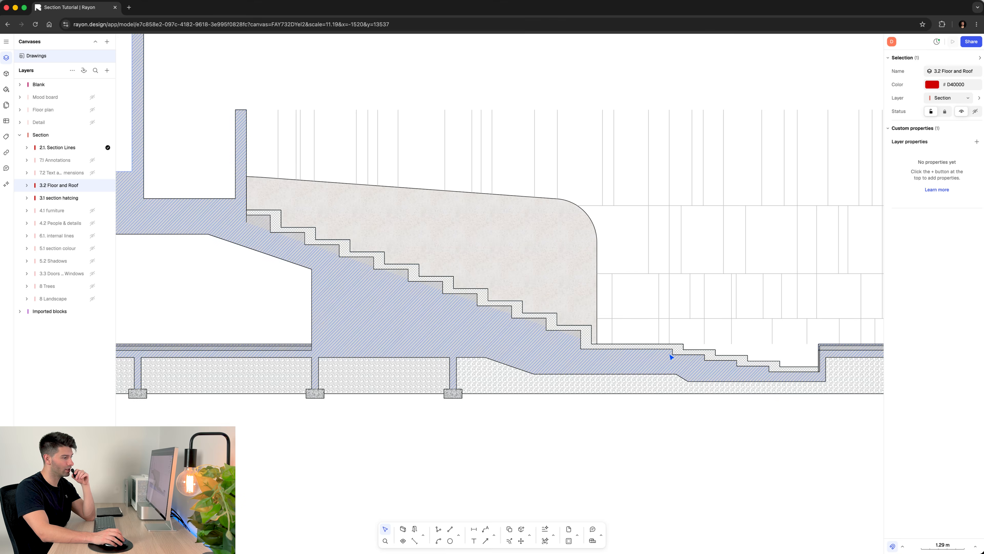
scroll(450, 268, up, 5)
scroll(503, 194, up, 5)
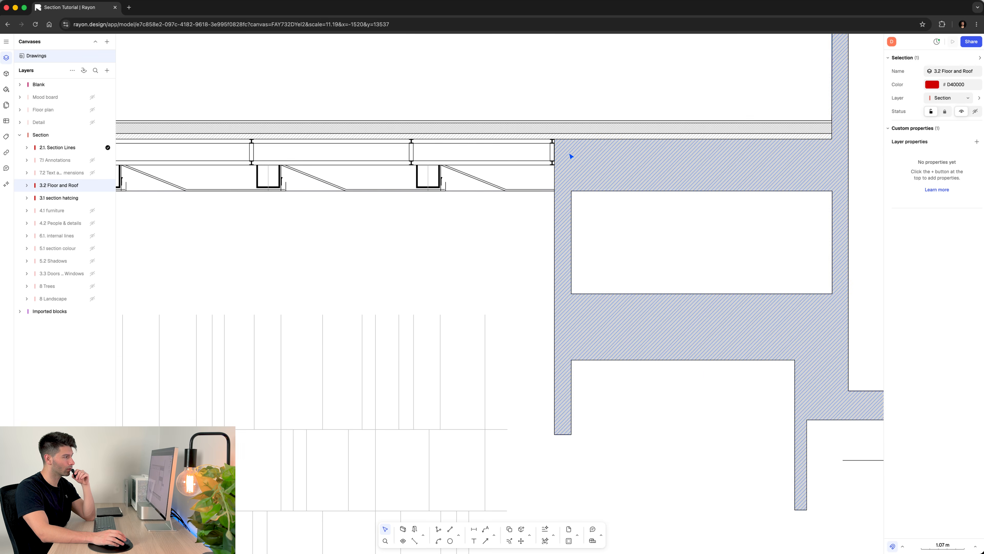
scroll(282, 207, down, 5)
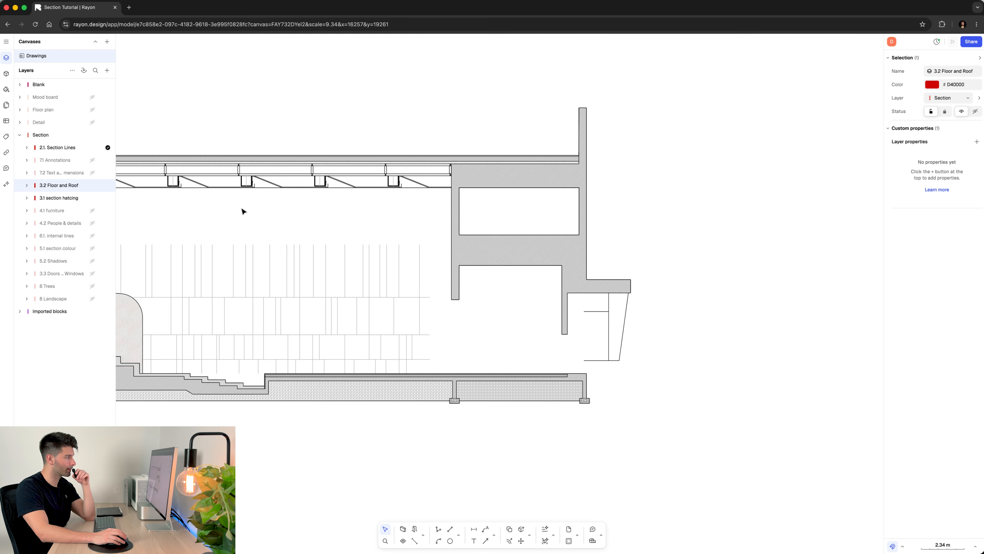
scroll(468, 215, down, 5)
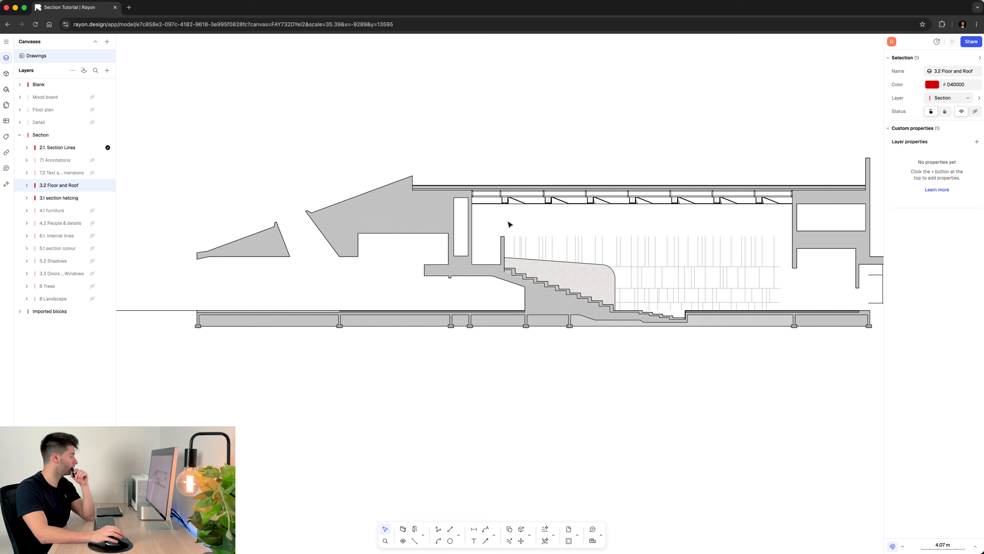
scroll(503, 223, right, 3)
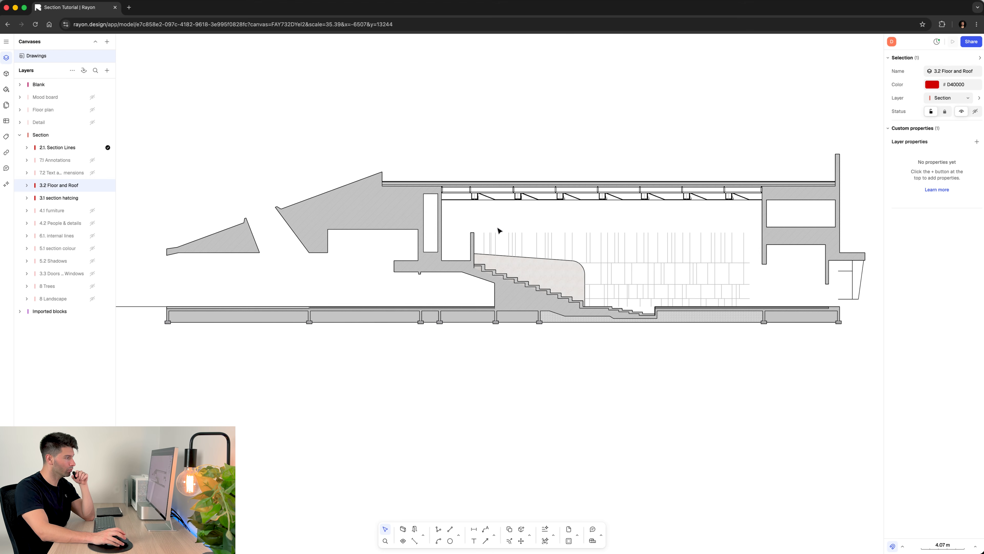
ctrl+scroll(740, 224, up, 6)
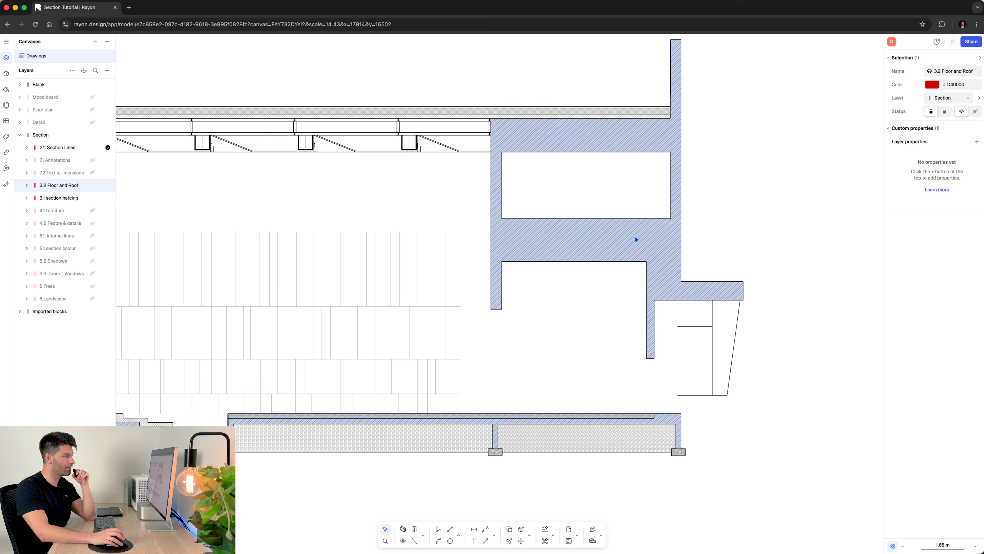
- Change the fill of the cut walls' Style Wall Hatch style to a linear gradient
click(636, 241)
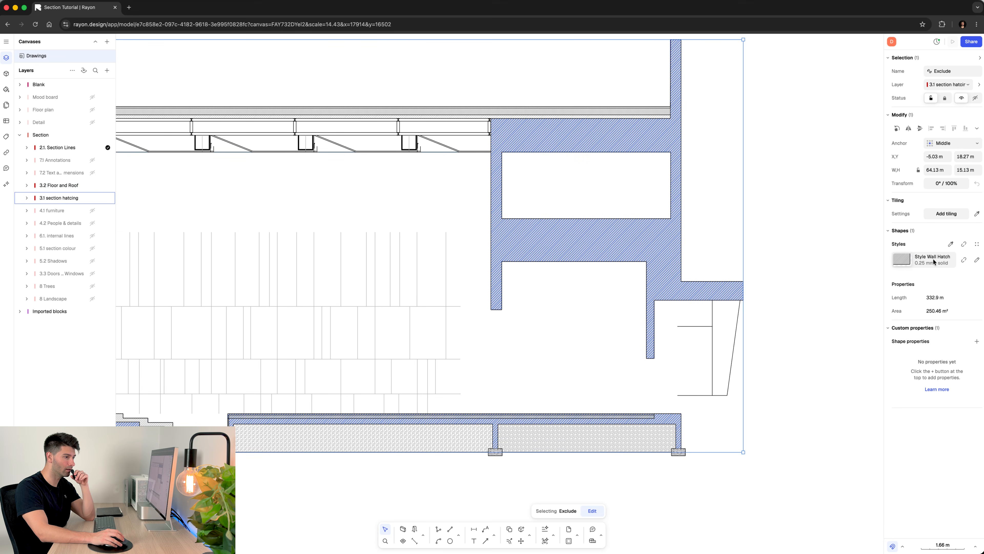
click(976, 259)
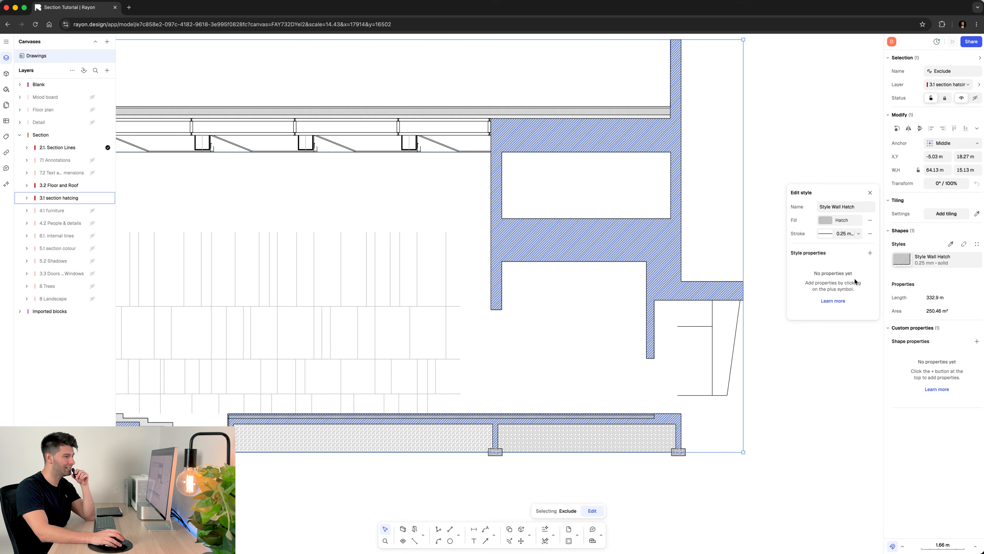
click(857, 222)
click(820, 207)
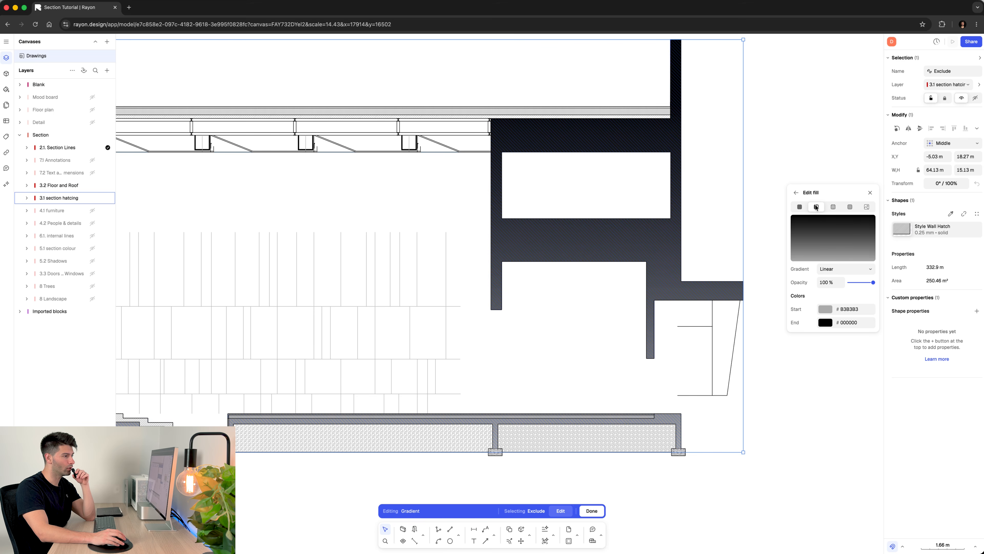
- Change the Style Wall Hatch fill to solid pale blue B9D1F7 and lower its opacity
click(801, 208)
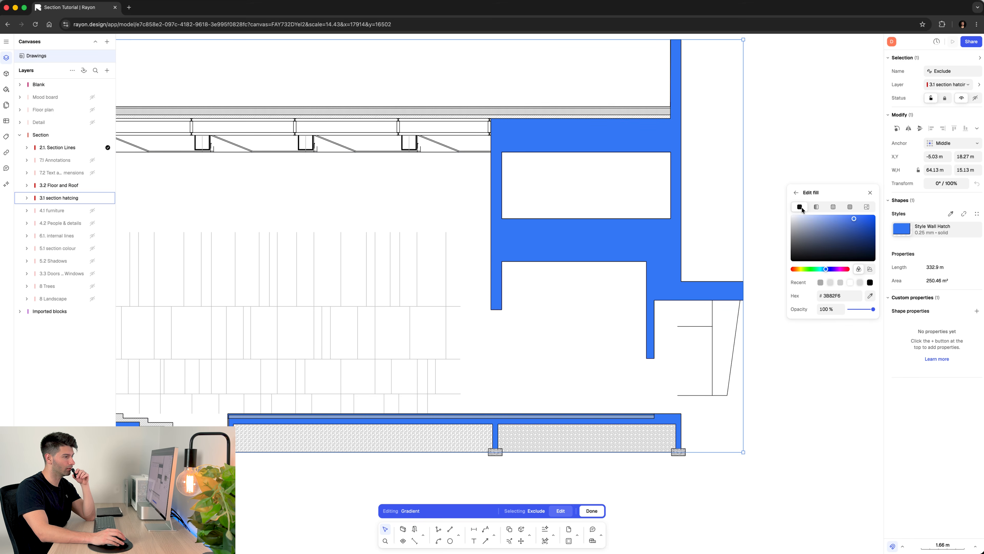
drag(826, 223, 779, 216)
click(814, 216)
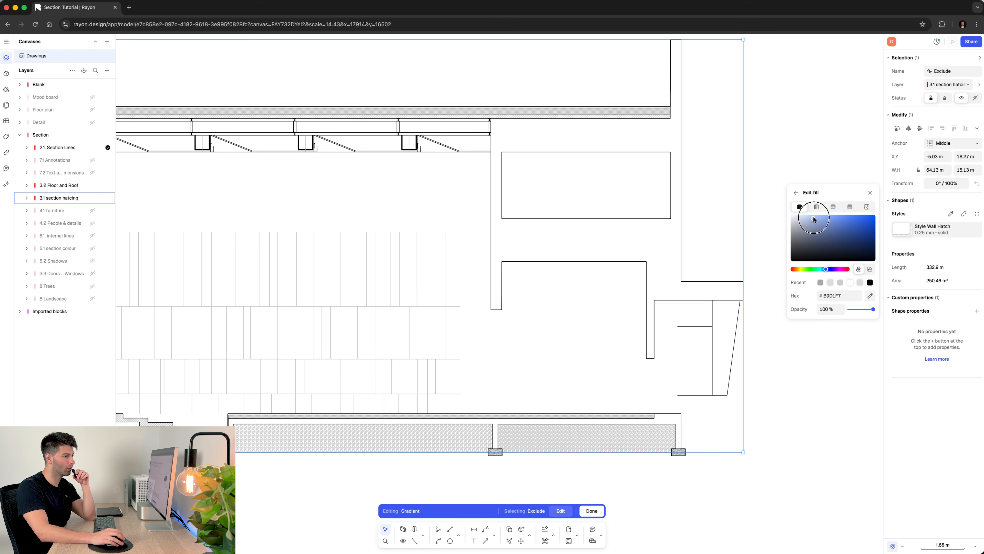
drag(873, 309, 855, 311)
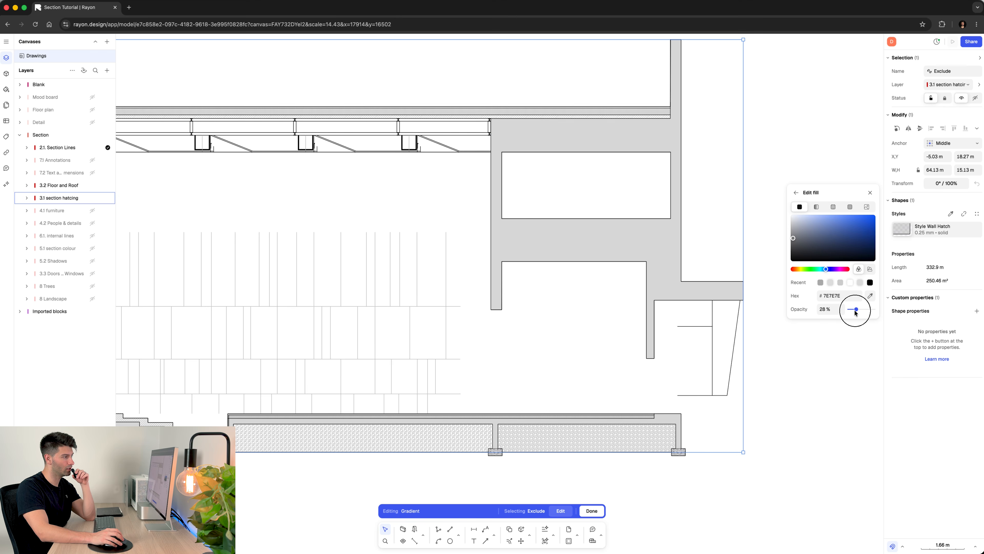
click(767, 266)
scroll(530, 262, down, 5)
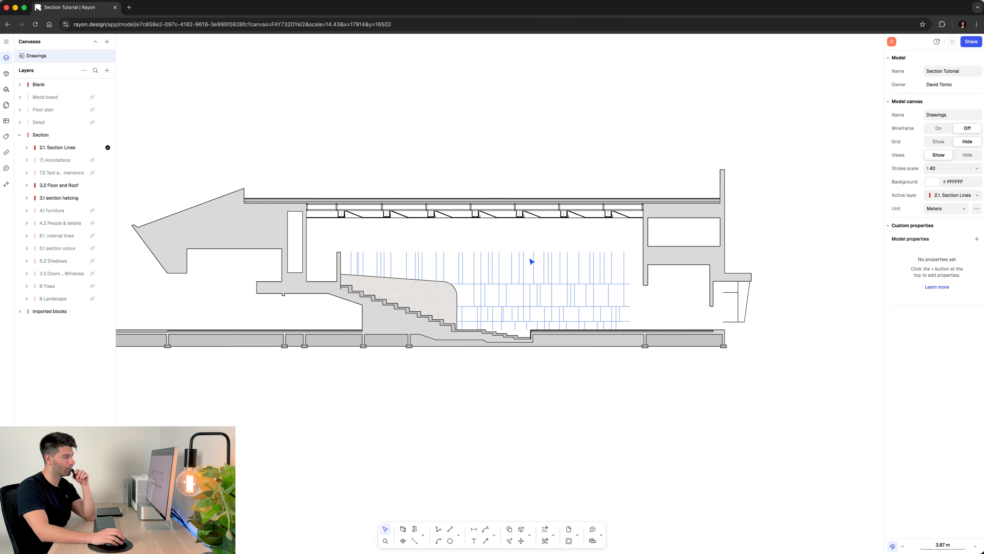
scroll(458, 255, left, 5)
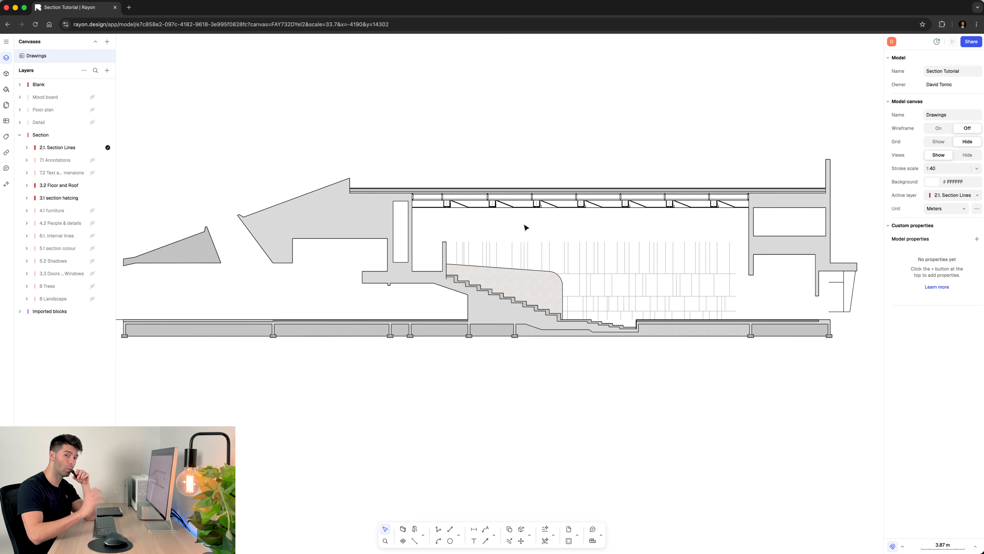
scroll(426, 336, up, 10)
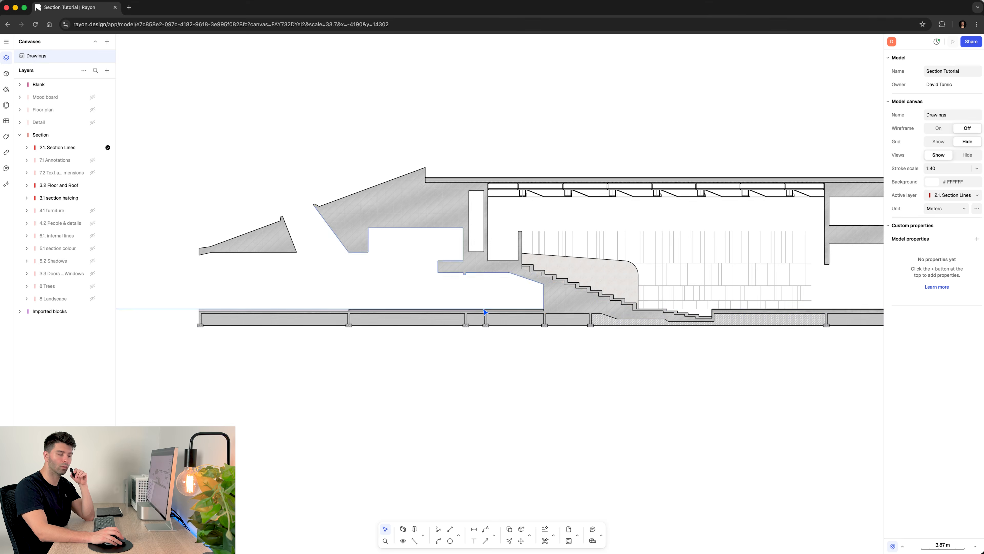
scroll(500, 303, down, 1)
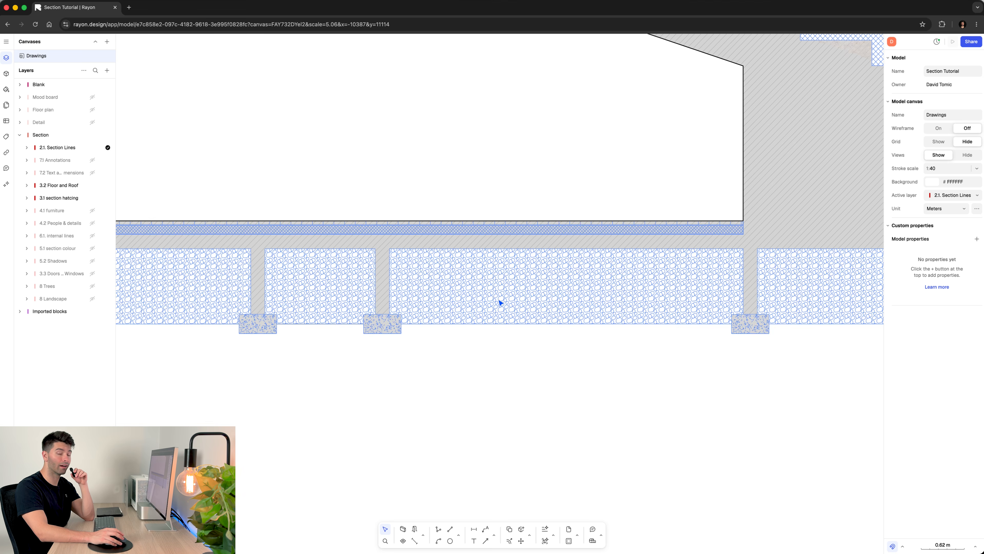
scroll(499, 303, down, 10)
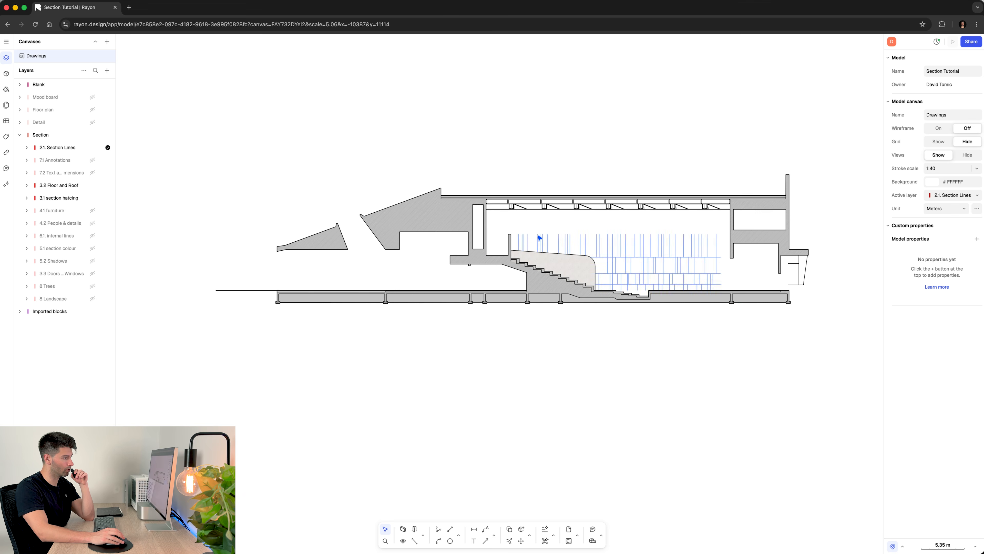
- Show the 4.1 furniture layer in the section drawing
scroll(535, 237, up, 2)
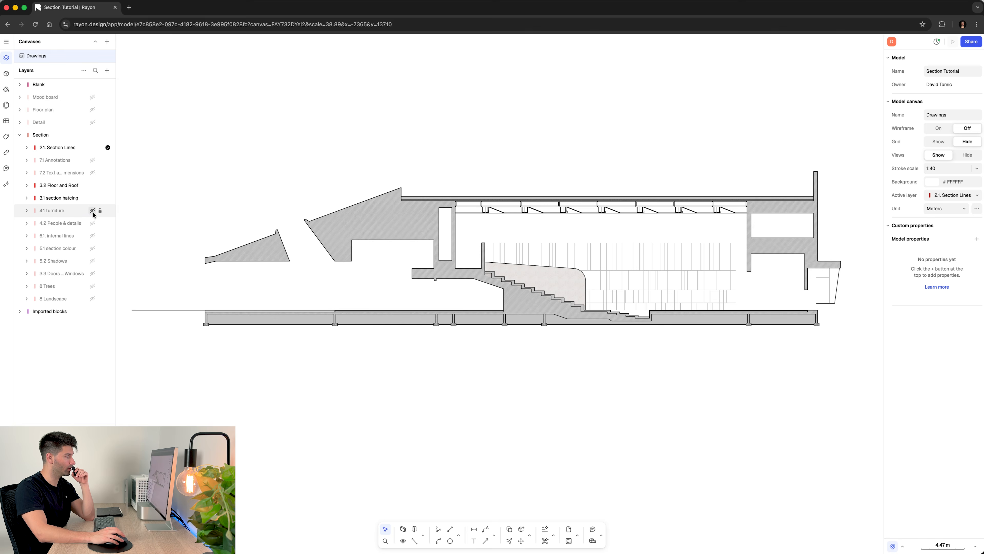
click(93, 211)
scroll(519, 342, up, 5)
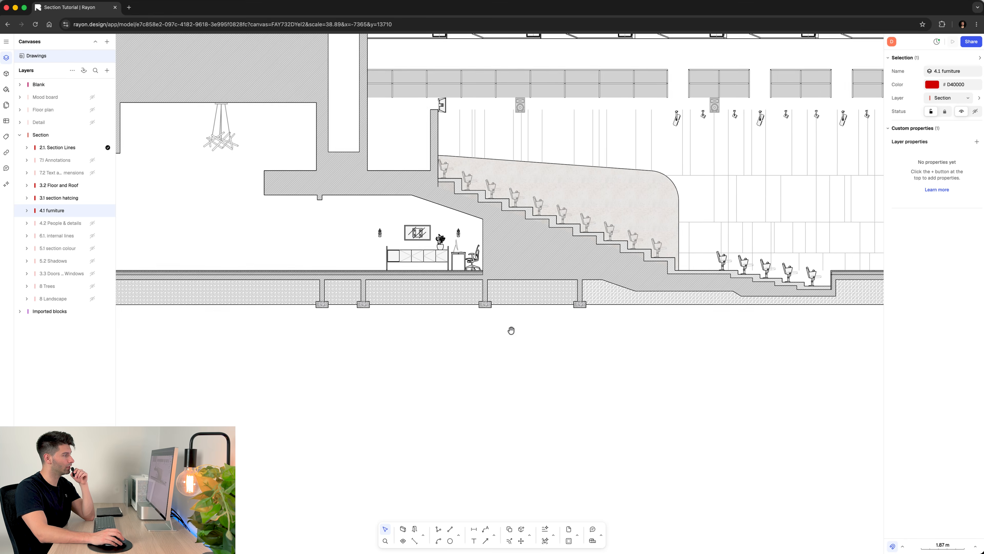
- Examine the auditorium seats, spotlights, speakers and microphone stands on the stage in the furnished section
middle_drag(511, 332, 336, 355)
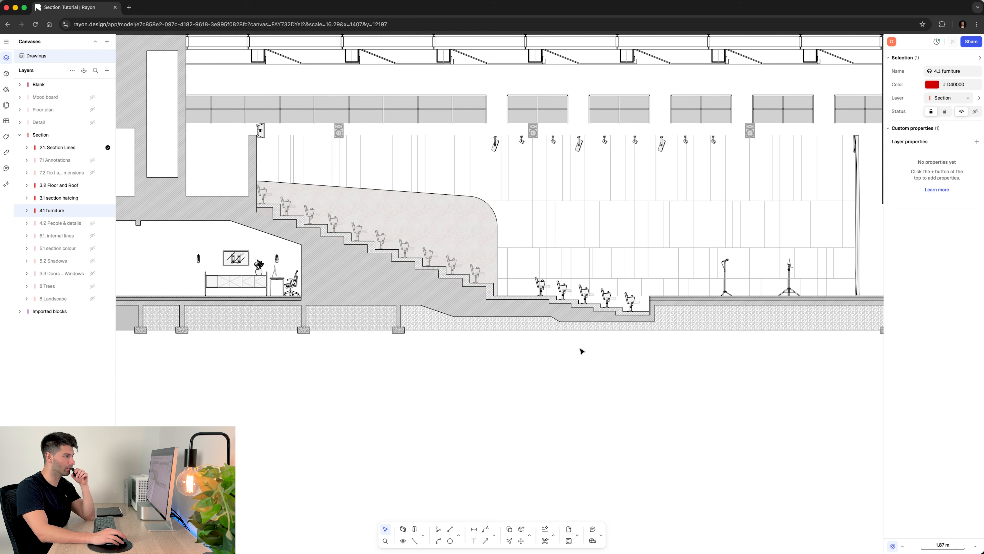
middle_drag(580, 348, 536, 406)
scroll(591, 358, up, 2)
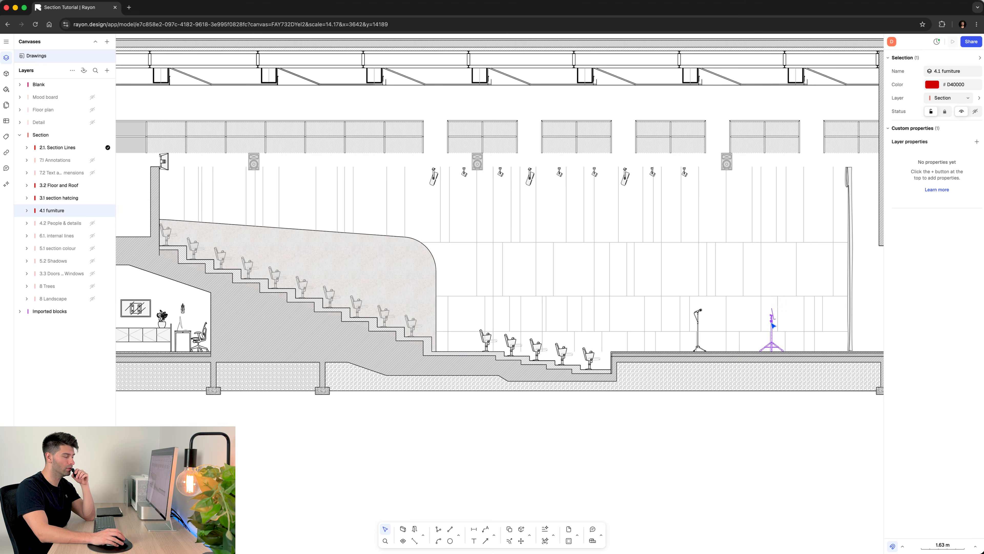
scroll(772, 326, up, 2)
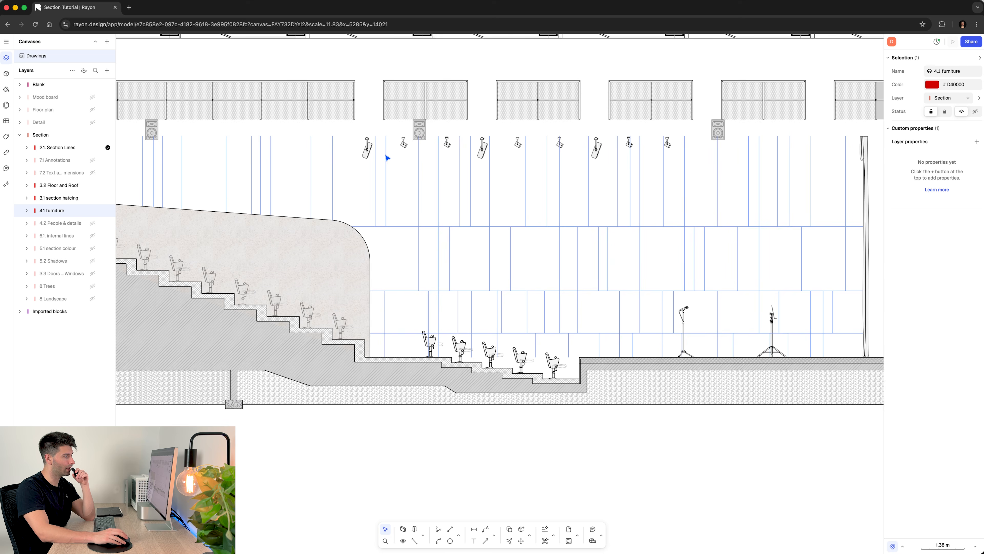
middle_drag(387, 158, 502, 198)
click(549, 387)
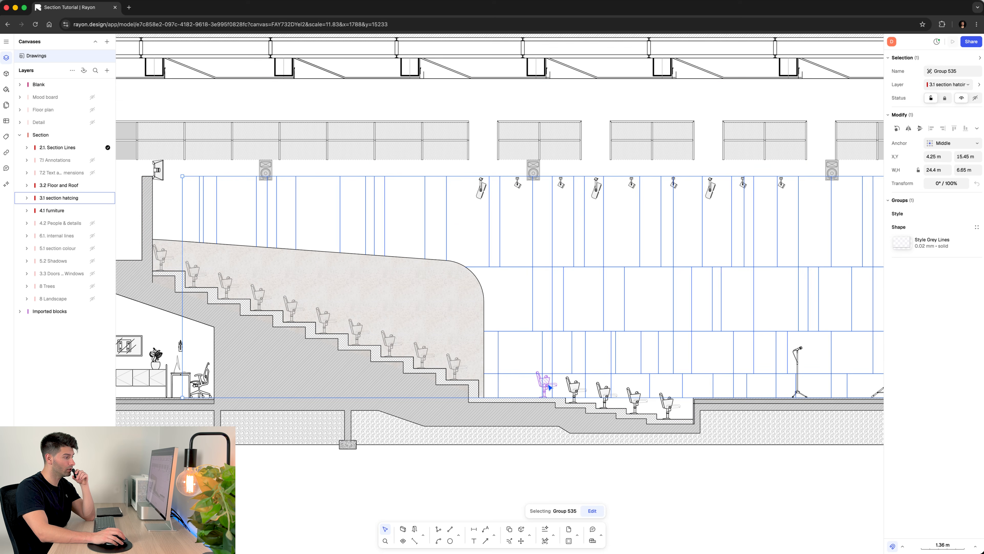
click(549, 386)
click(530, 479)
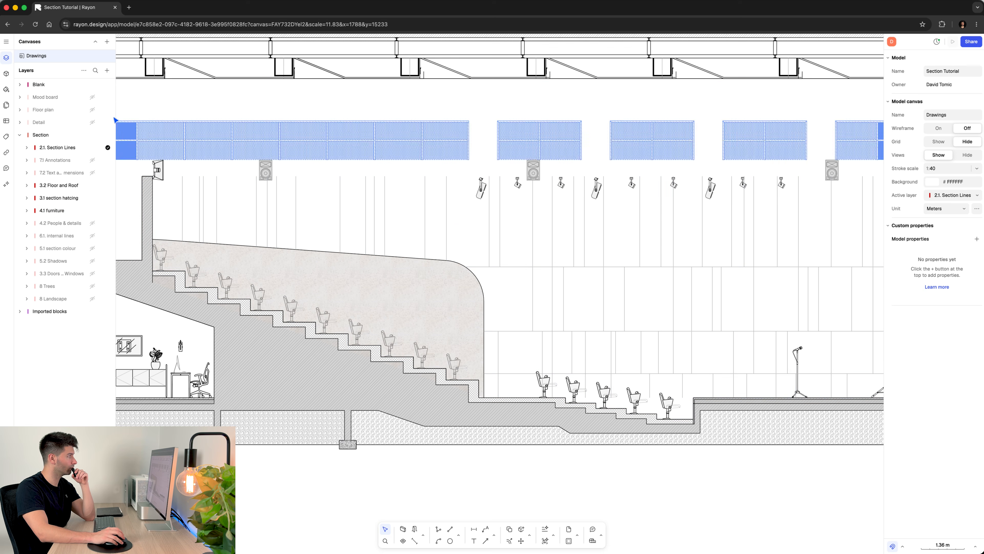
- Search the block library for "music" and select the Upright piano block
click(6, 73)
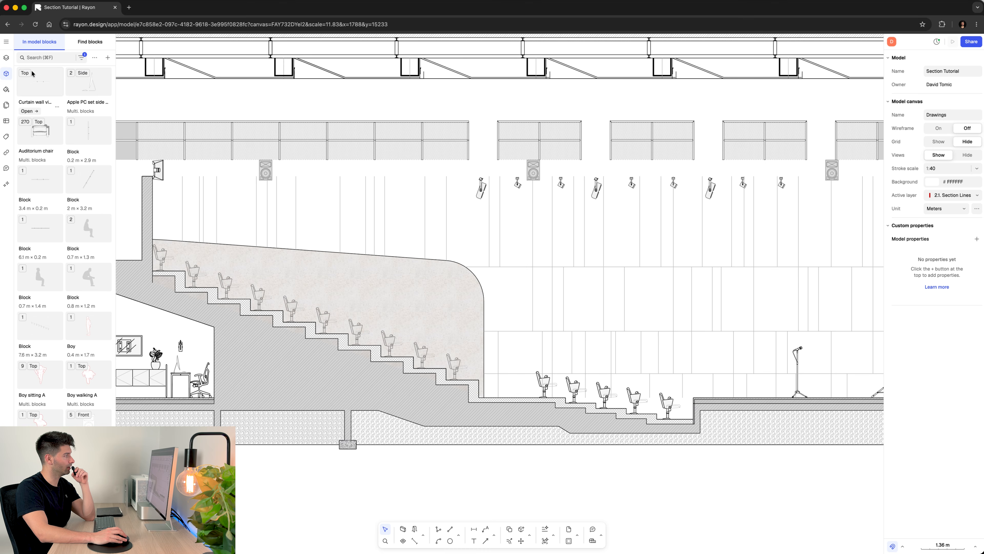
click(58, 55)
text(music)
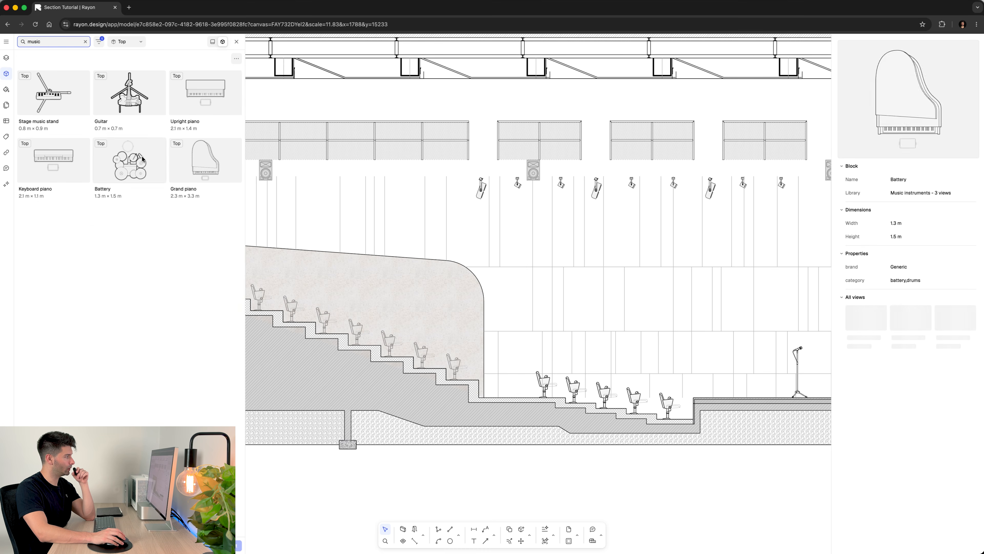
click(231, 104)
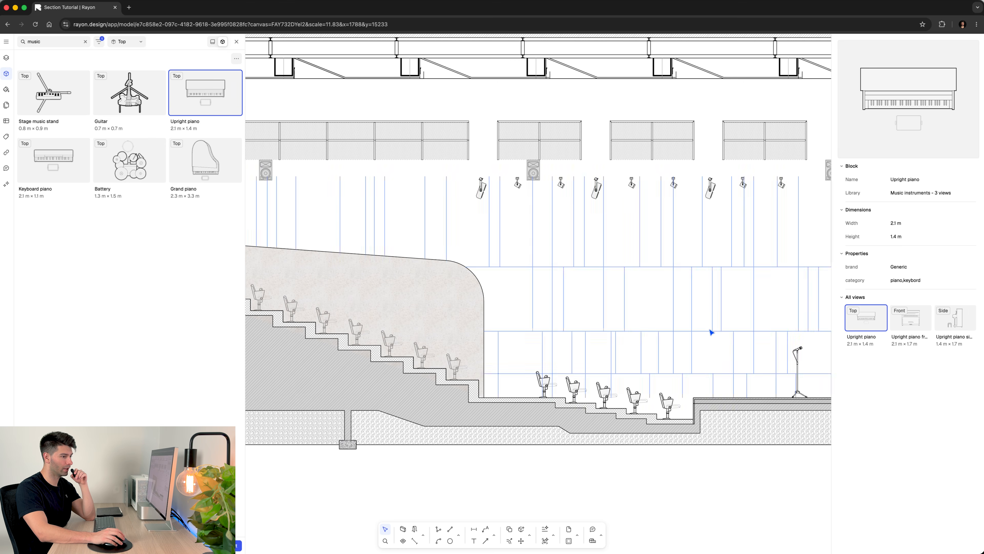
- Insert the side view of the Upright piano on the stage, between the music stand and the curtain
middle_drag(708, 328, 464, 287)
click(961, 324)
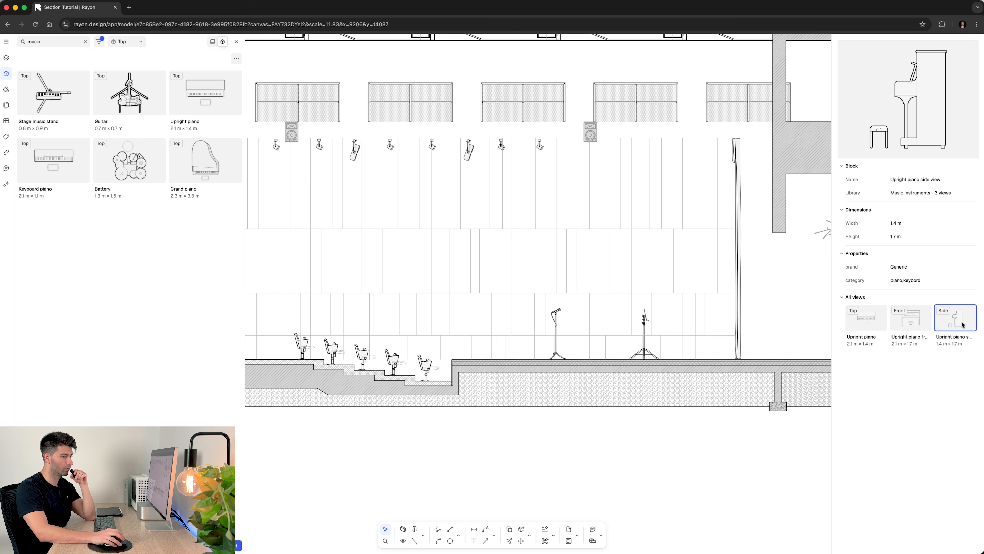
drag(961, 324, 566, 433)
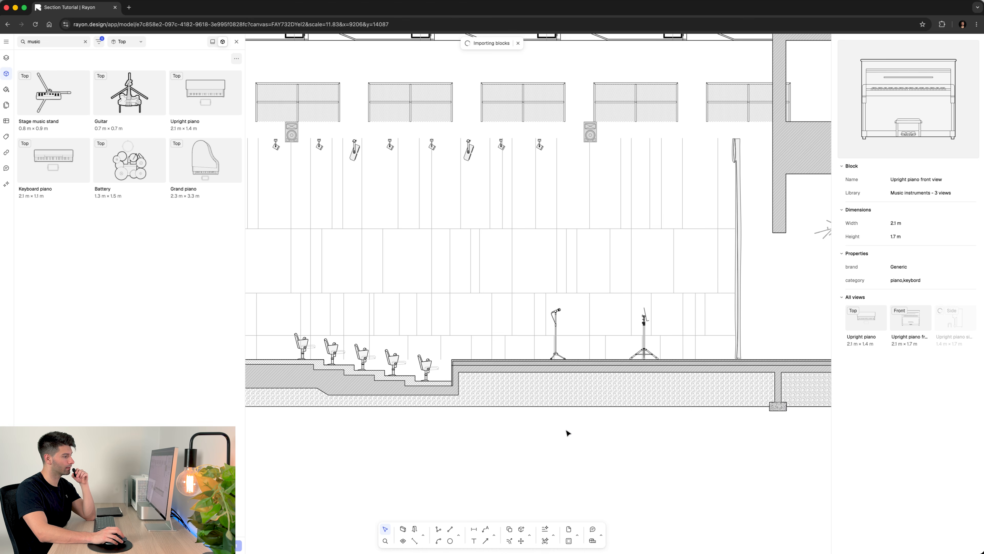
drag(565, 437, 703, 338)
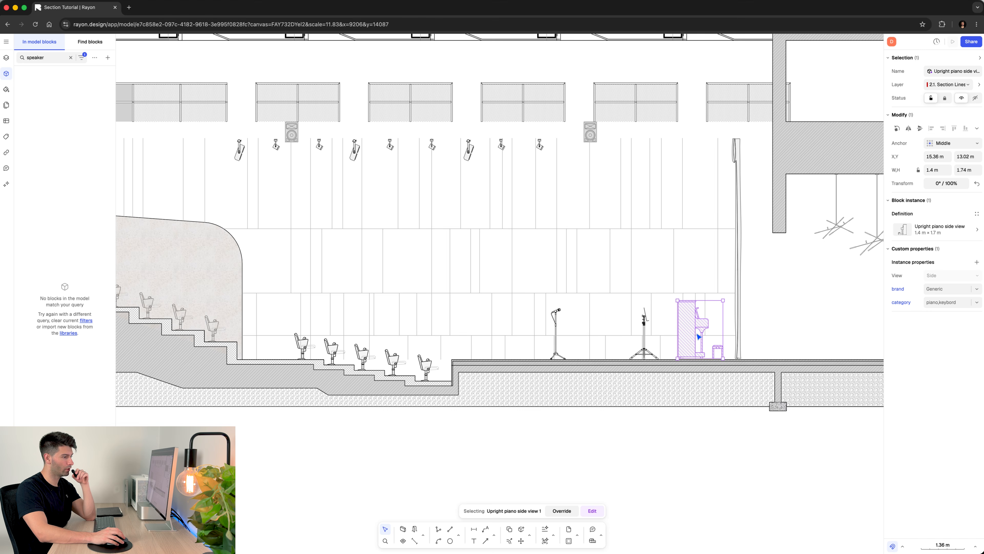
click(708, 467)
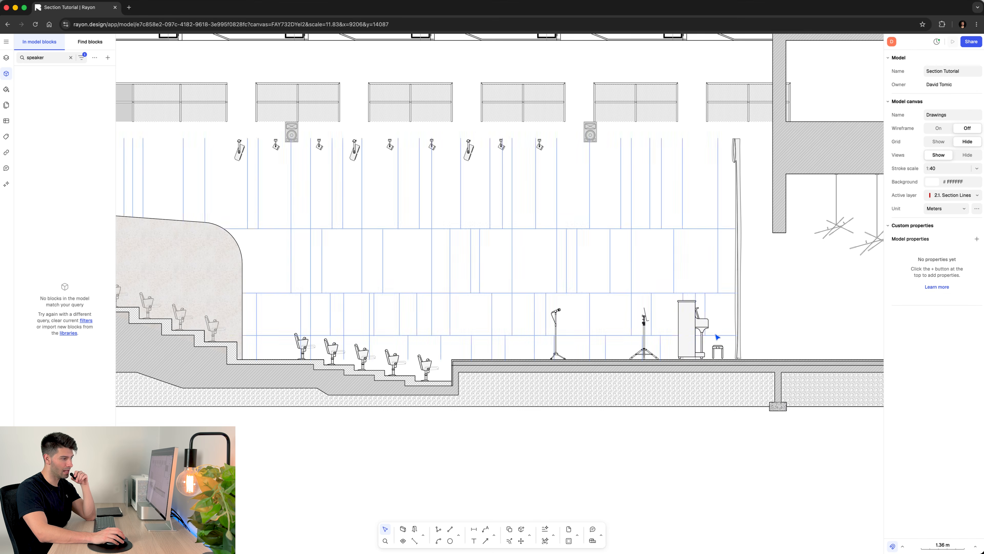
- Move the upright piano along the stage floor closer to the curtain and clear the selection
click(686, 310)
scroll(680, 291, up, 3)
drag(680, 292, 700, 318)
click(756, 526)
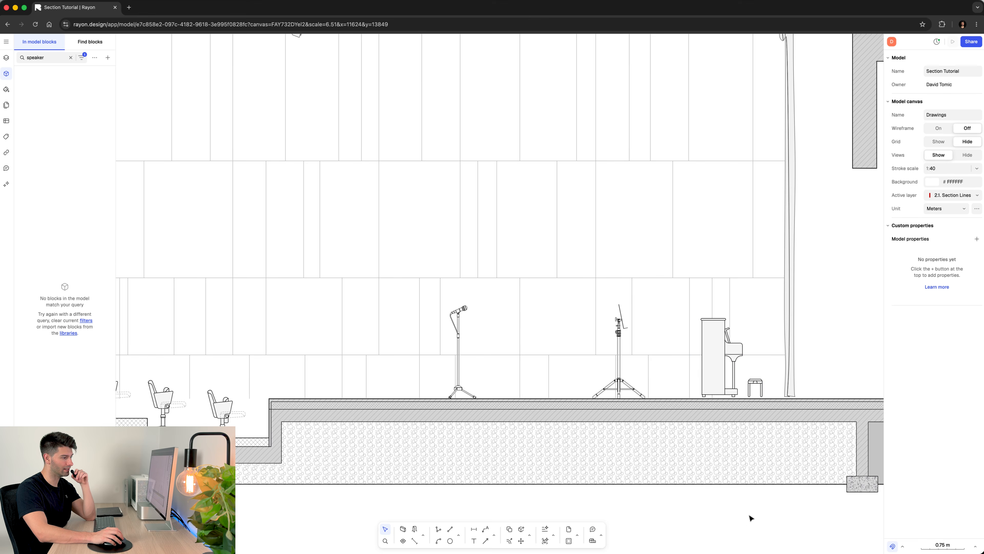
scroll(783, 319, down, 6)
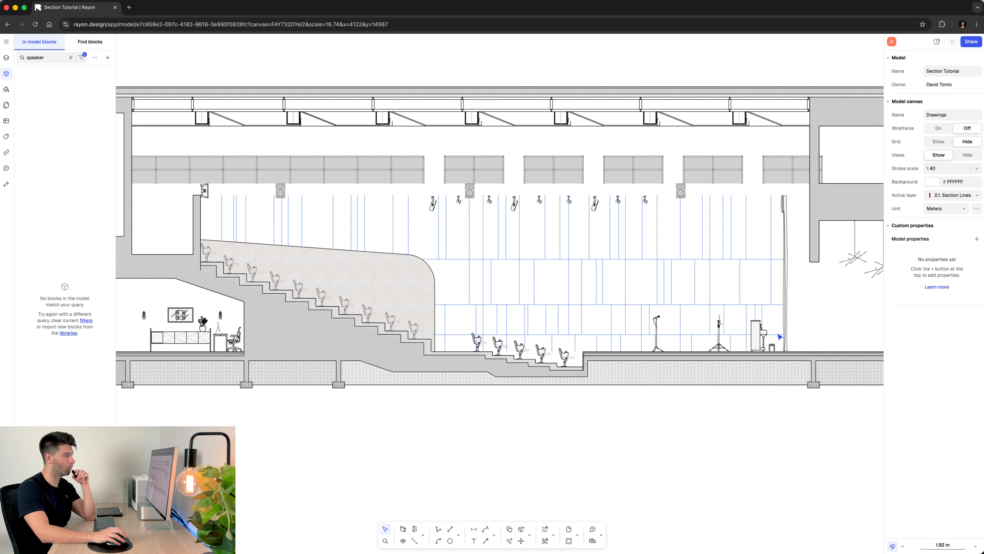
click(762, 336)
key(Escape)
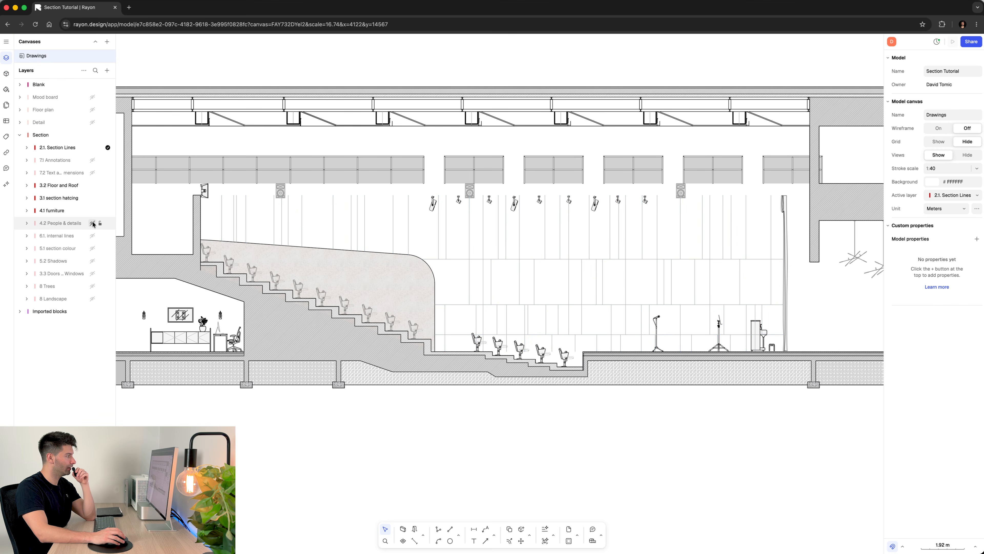
- Show the 4.2 People & details layer and review the figures placed throughout the section
click(92, 223)
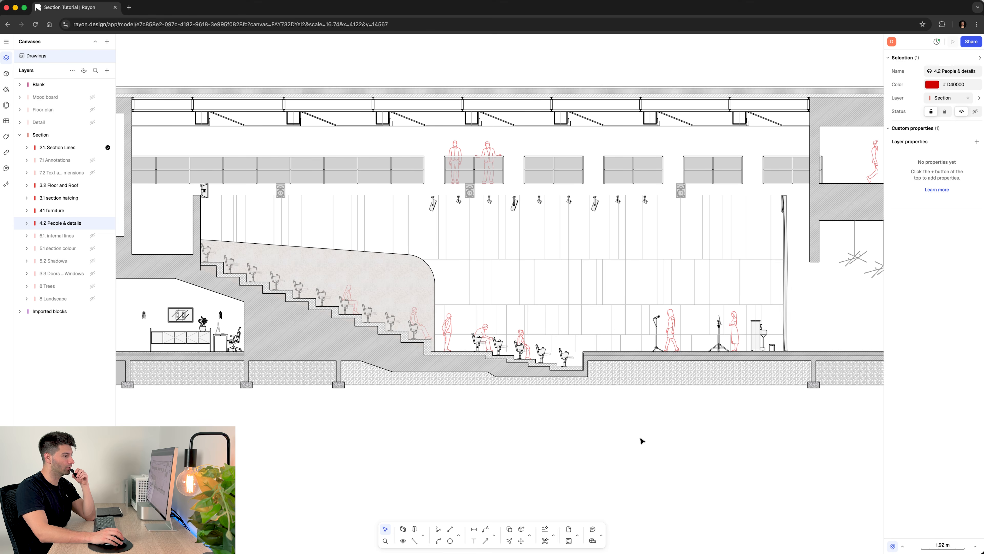
scroll(611, 408, up, 2)
scroll(561, 399, down, 1)
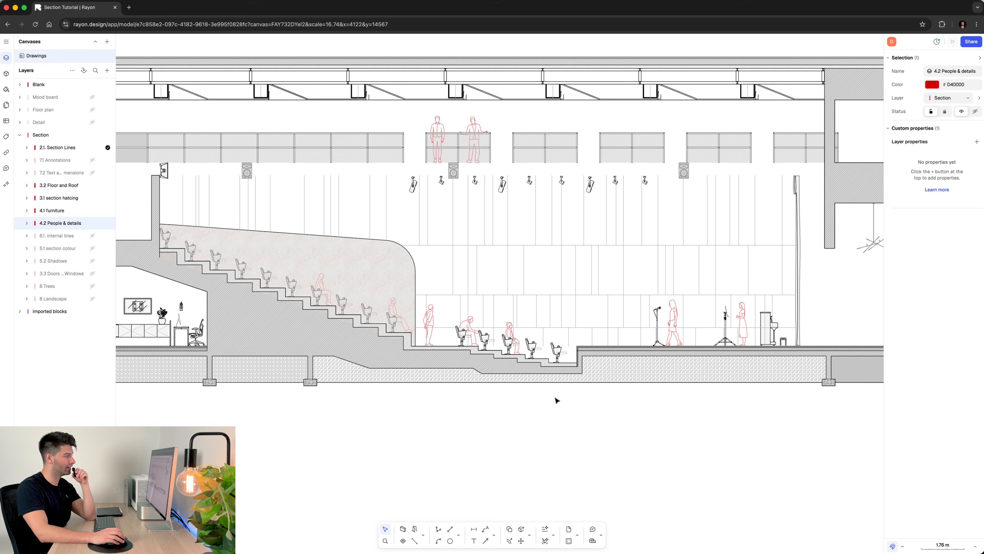
scroll(550, 397, up, 10)
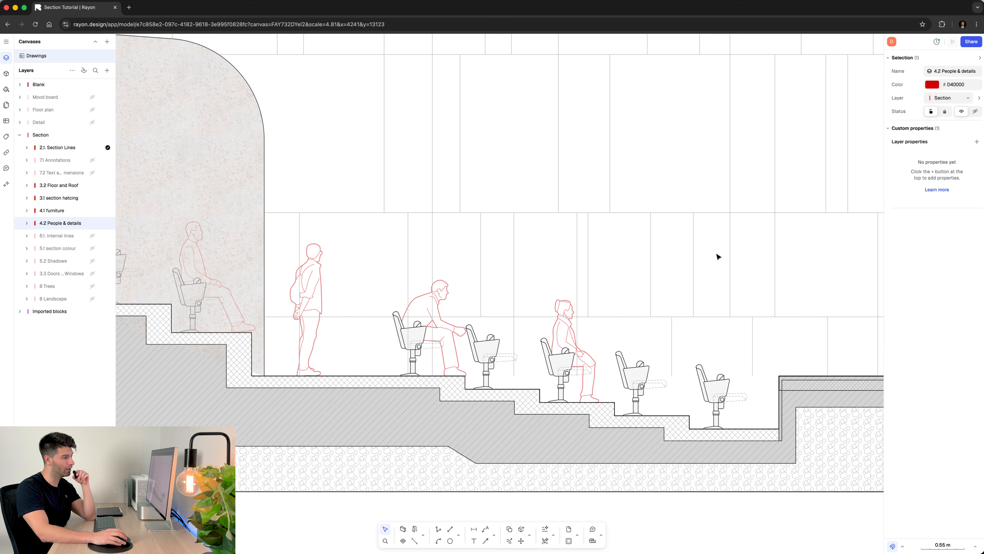
ctrl+scroll(718, 257, down, 3)
scroll(392, 256, left, 5)
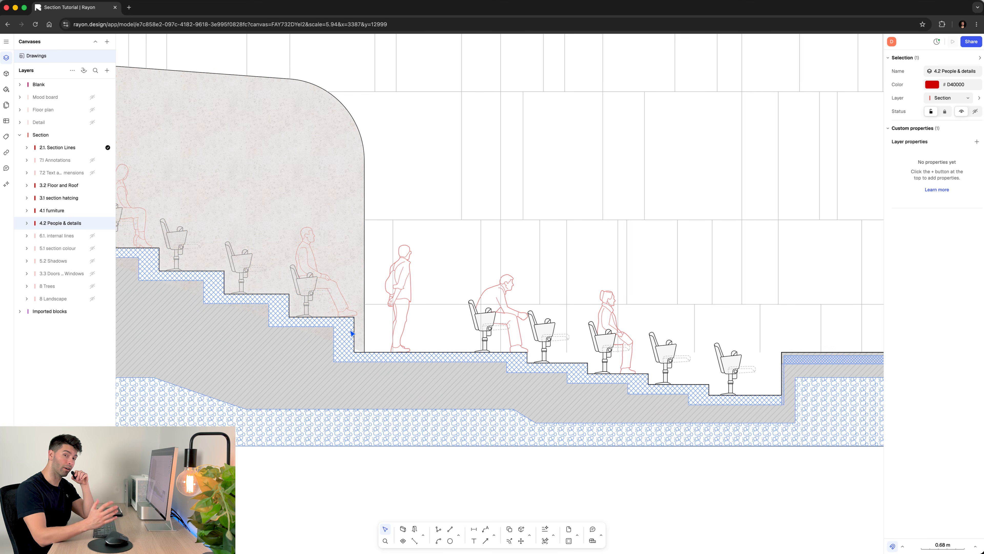
scroll(352, 333, down, 5)
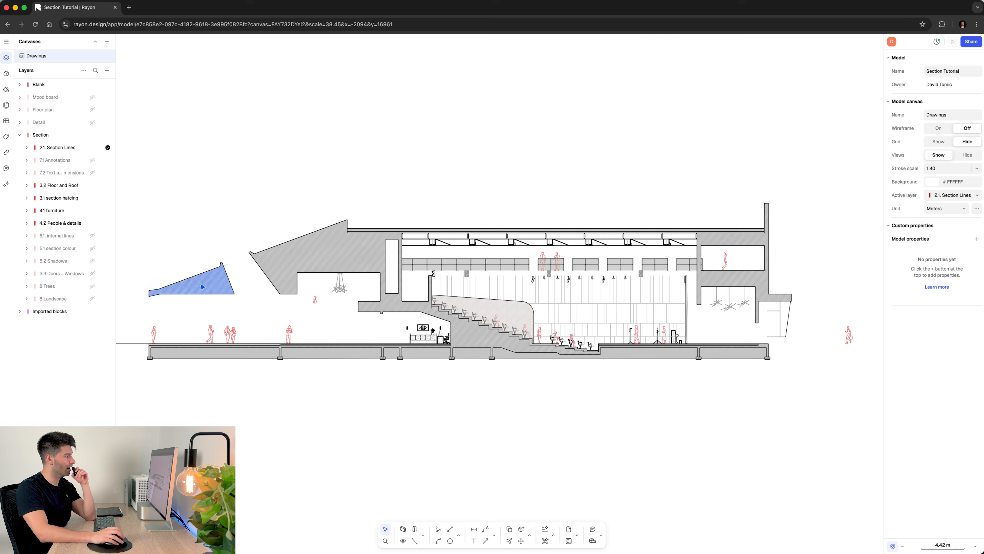
- Toggle the 5.1 section colour layer to compare the drawing with and without it, leaving it shown
click(92, 248)
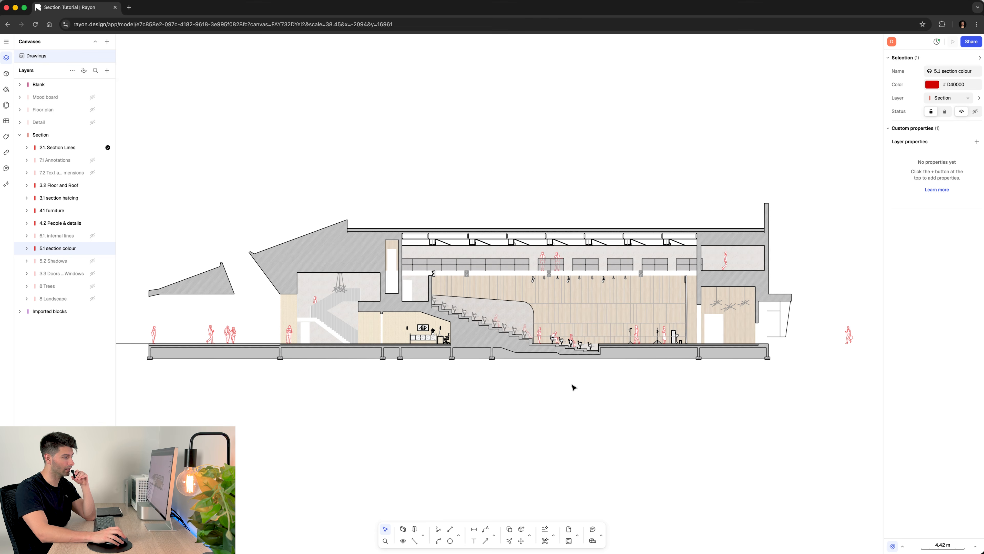
click(92, 248)
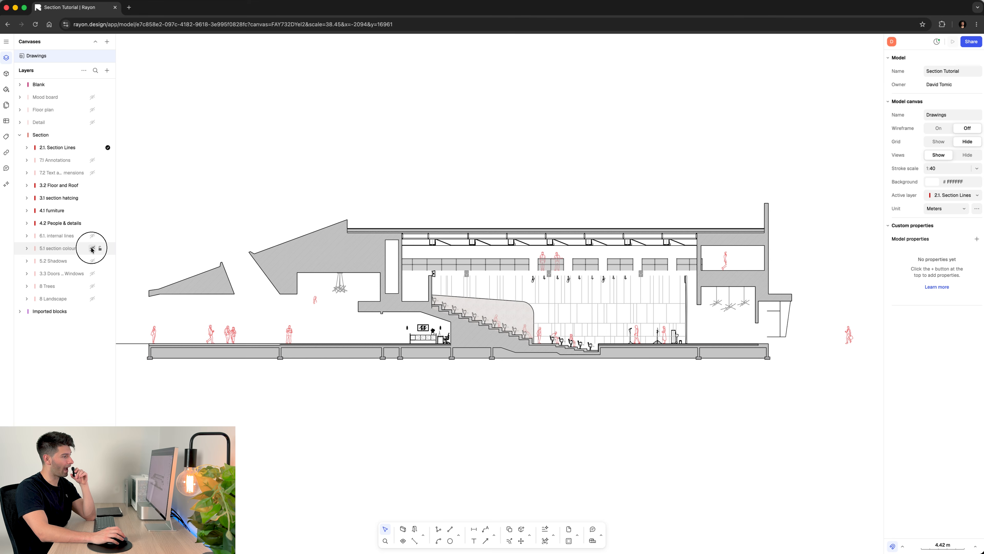
click(93, 248)
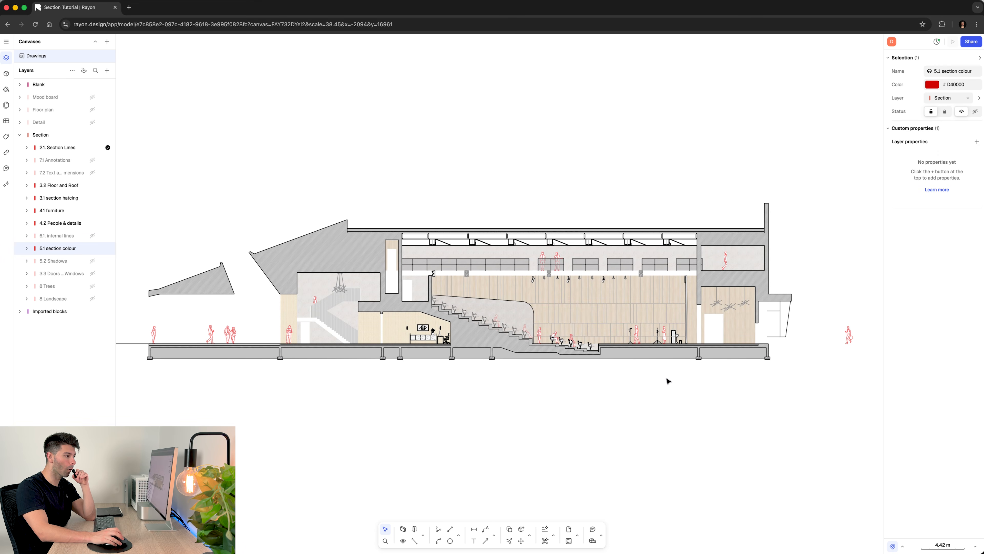
- Examine the material fills on the office, staircase, auditorium and backstage walls across the section
scroll(626, 375, up, 5)
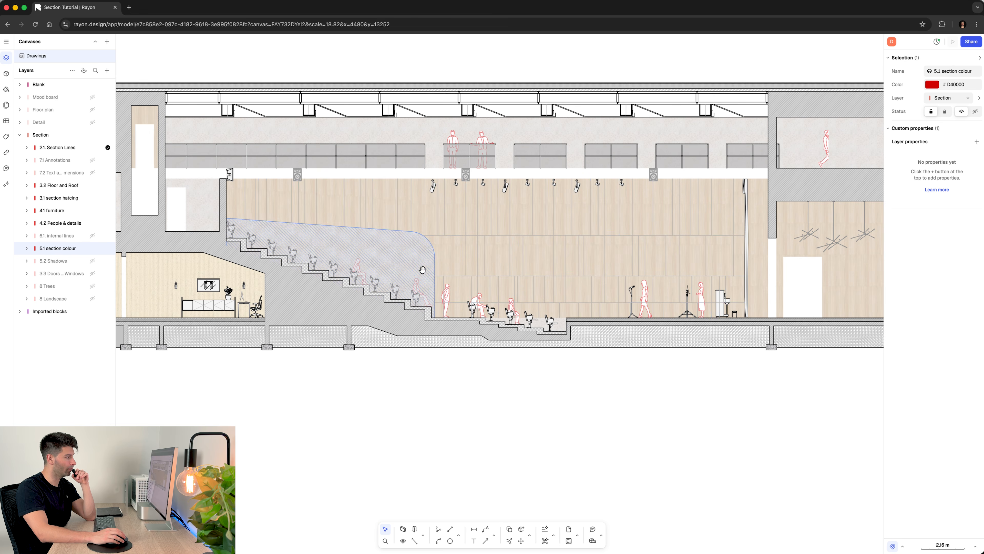
scroll(503, 279, left, 5)
scroll(550, 299, up, 8)
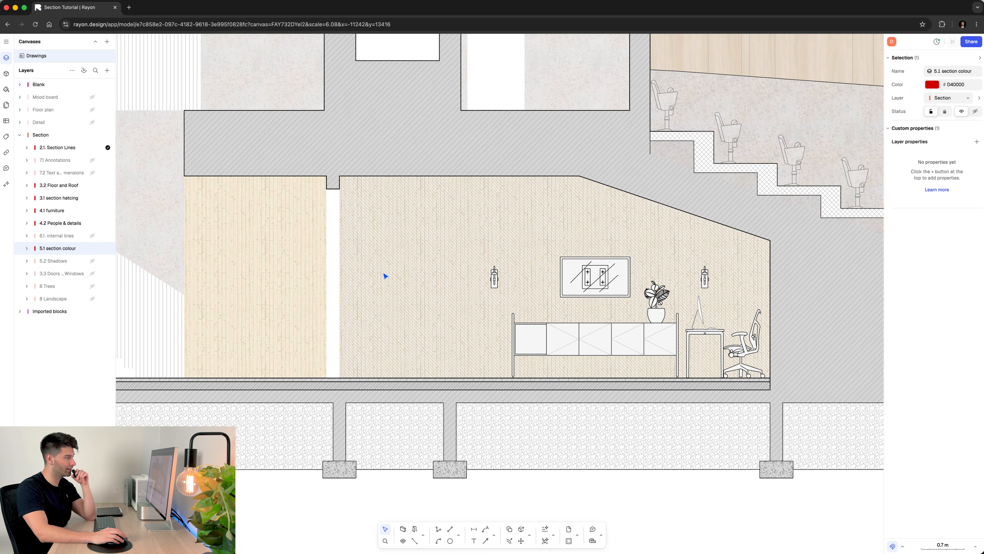
scroll(384, 275, left, 10)
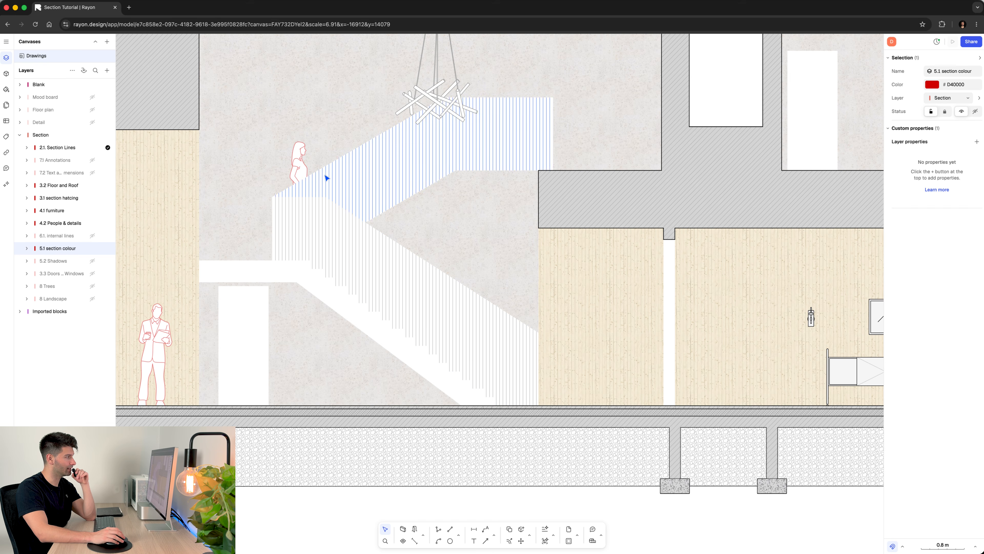
scroll(376, 174, up, 8)
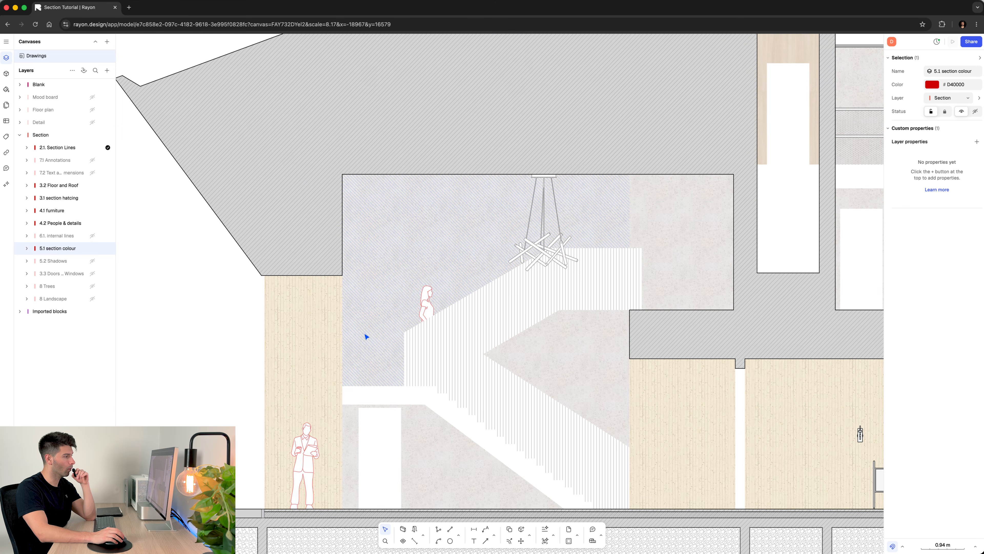
scroll(357, 324, down, 10)
middle_drag(455, 316, 439, 313)
scroll(439, 313, right, 5)
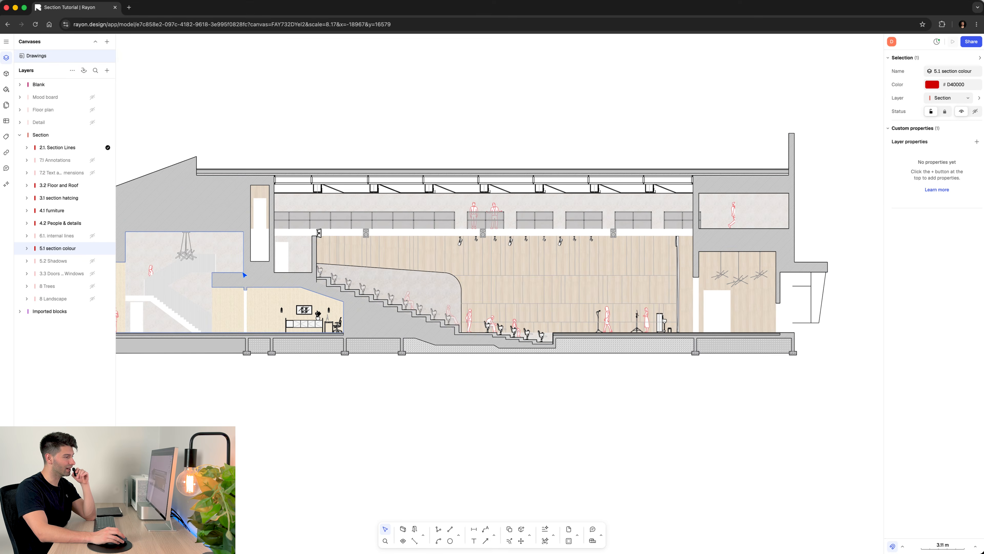
scroll(402, 281, up, 10)
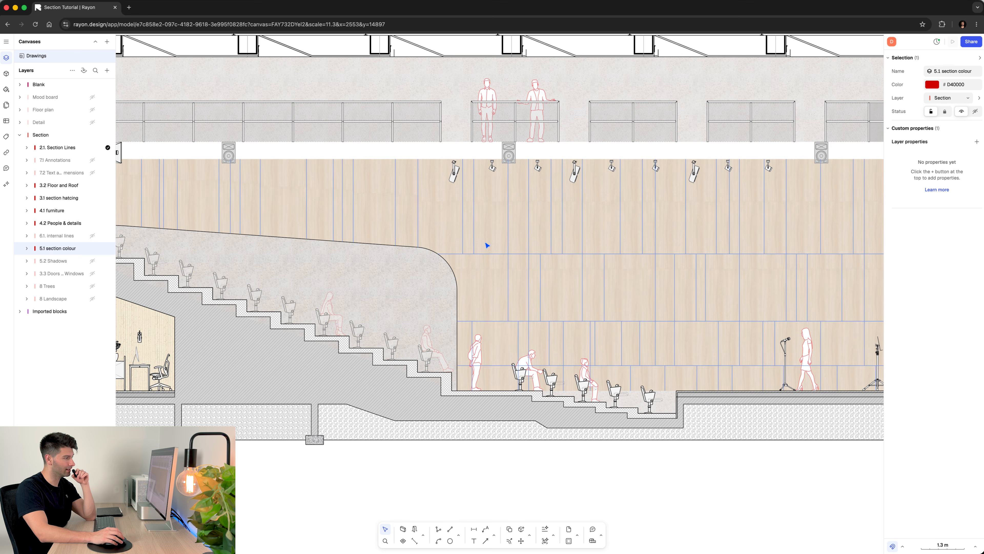
scroll(534, 330, down, 5)
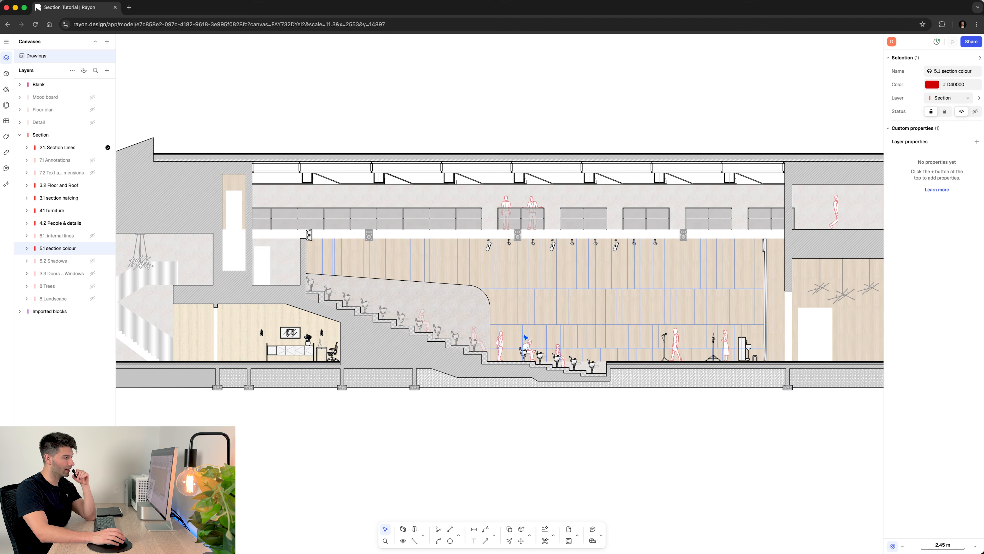
scroll(472, 392, down, 1)
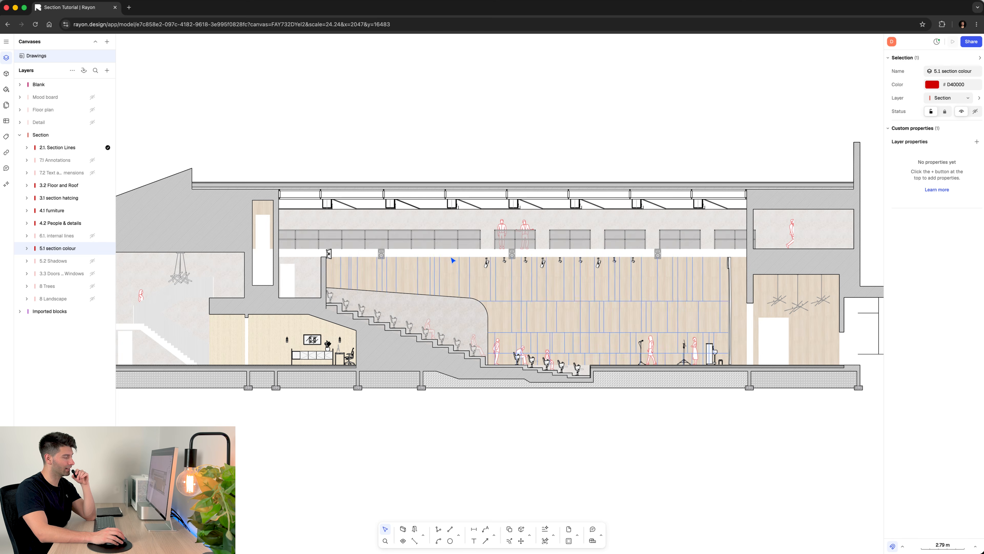
middle_drag(616, 237, 553, 198)
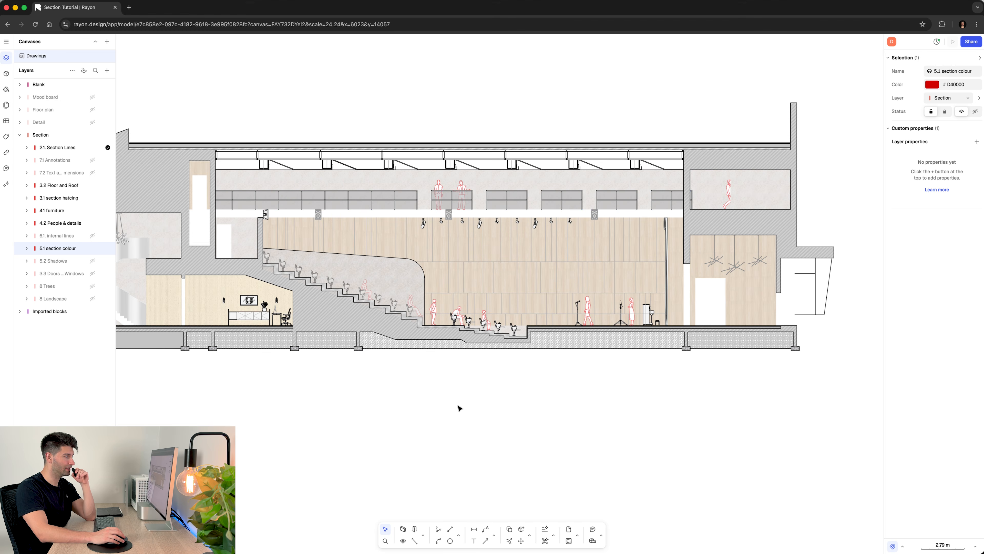
middle_drag(412, 387, 523, 383)
scroll(523, 384, down, 2)
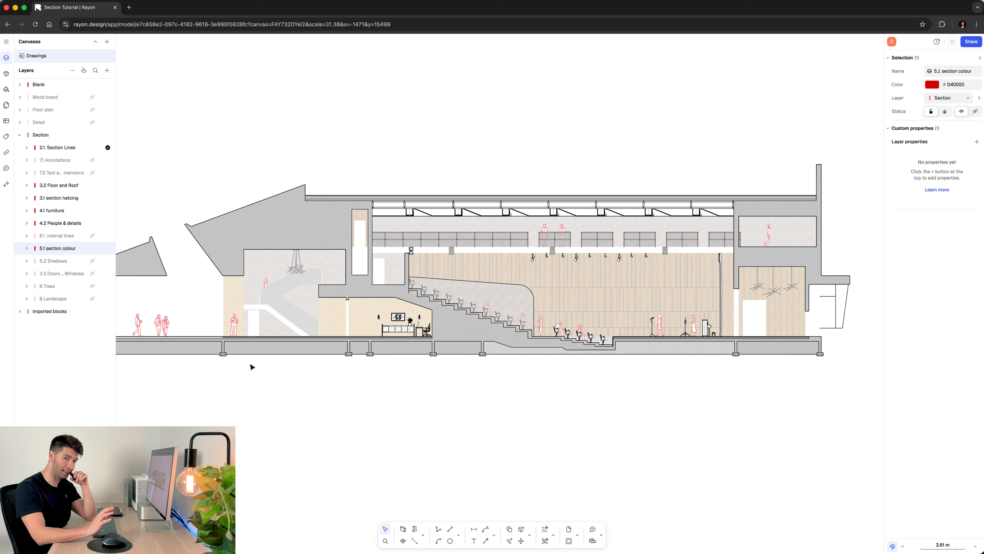
- Show the 5.2 Shadows layer and review the shadows cast along the balcony railings and through the auditorium section
click(93, 261)
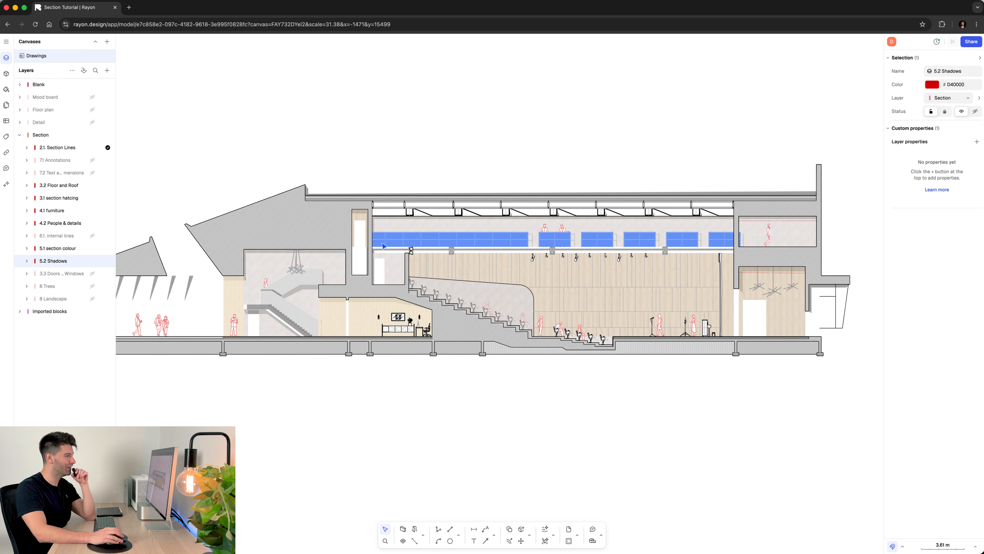
scroll(578, 247, up, 5)
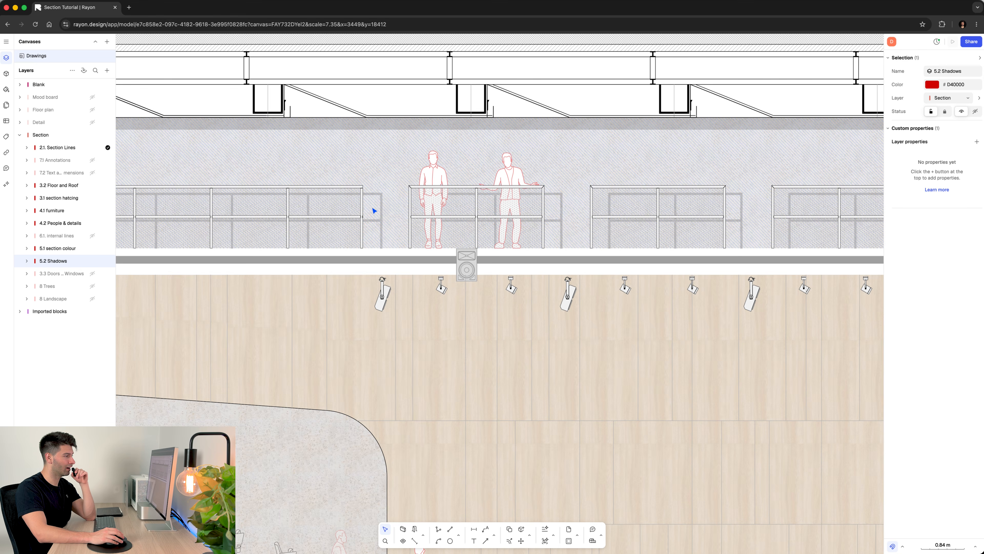
scroll(476, 336, down, 4)
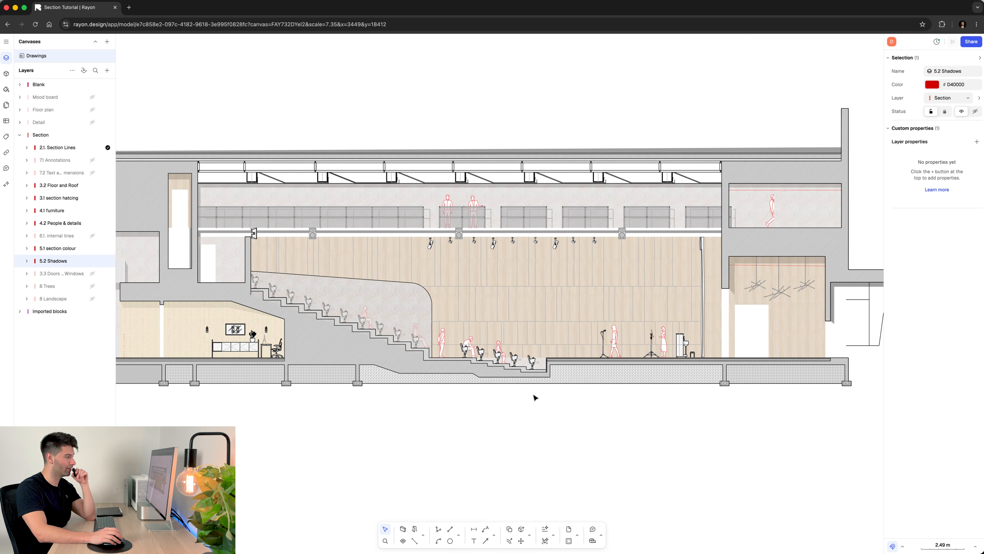
scroll(806, 272, up, 5)
scroll(517, 271, down, 5)
middle_drag(393, 314, 679, 312)
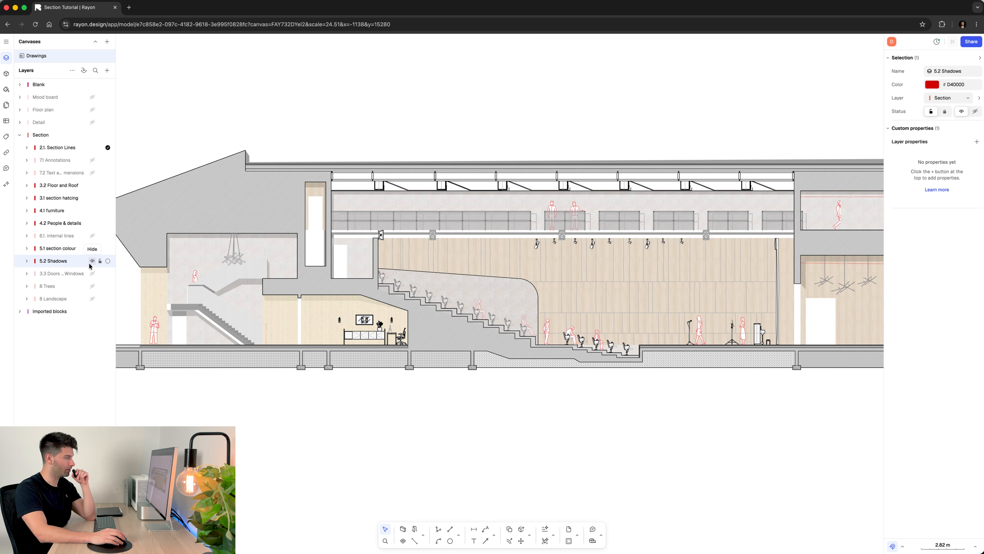
- Show the 3.3 Doors & Windows layer, toggling it to compare the section with and without it, and leave it shown
click(93, 274)
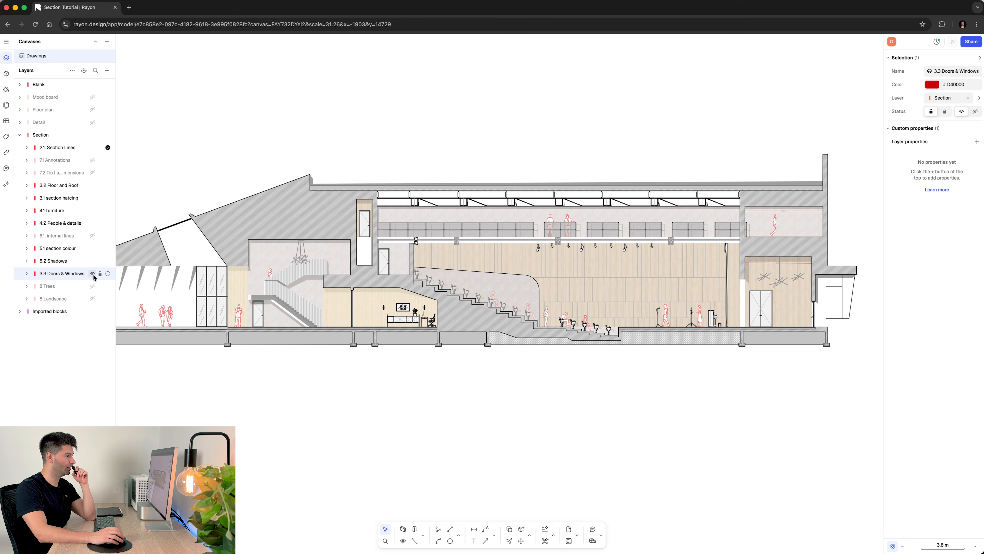
click(93, 274)
click(93, 274)
click(93, 274)
click(93, 274)
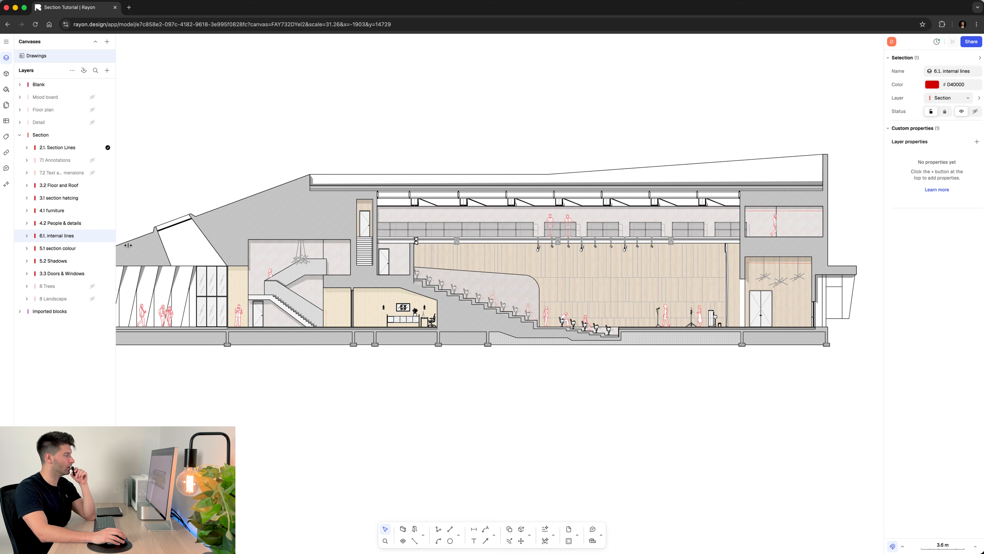
- Show the 6.1 internal lines layer and review its linework around the entrance columns and main staircase
middle_drag(195, 267, 323, 261)
scroll(118, 237, up, 1)
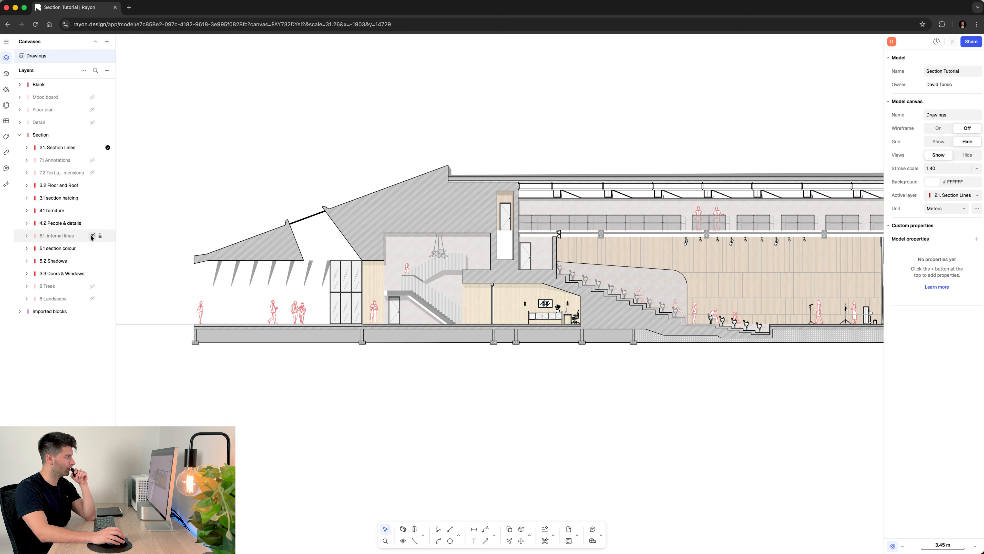
scroll(223, 323, up, 5)
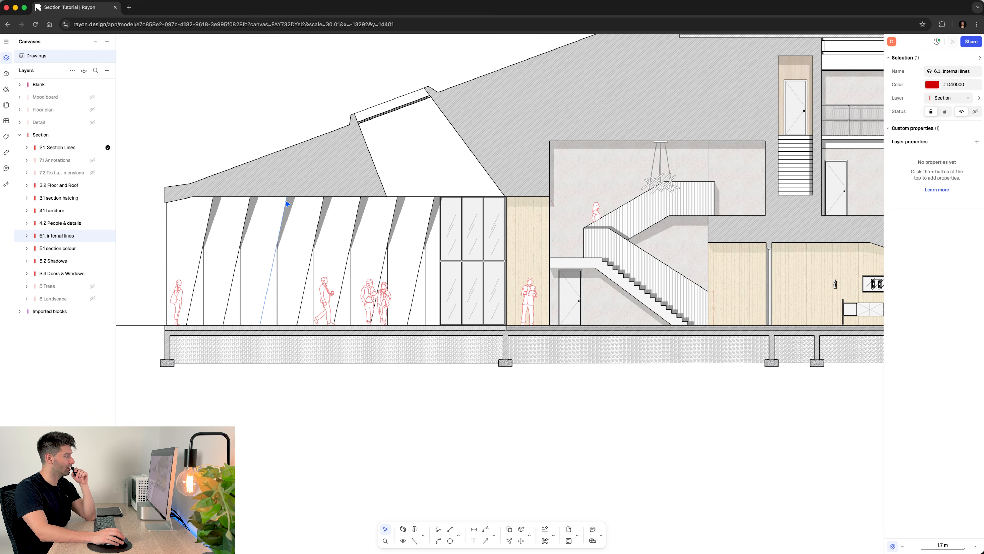
middle_drag(328, 245, 245, 248)
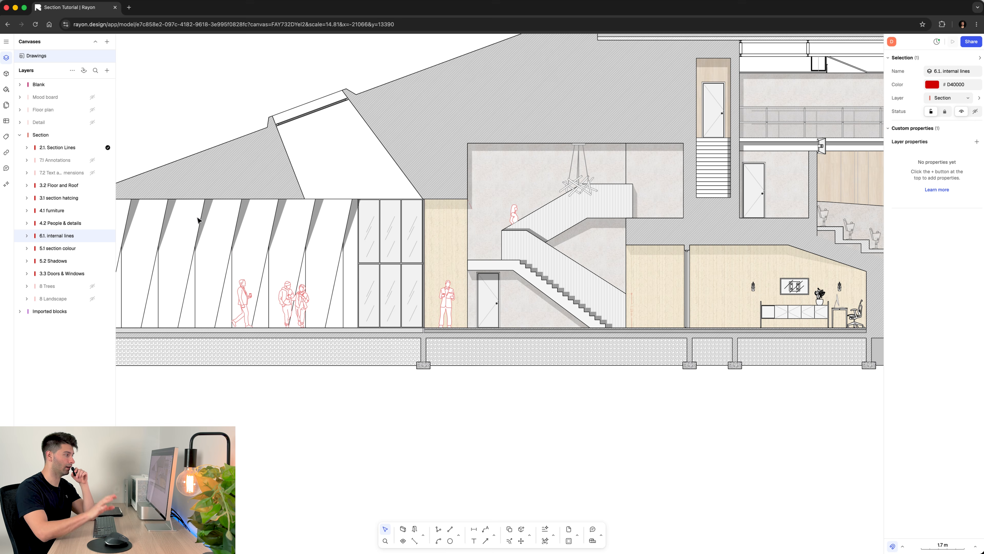
middle_drag(312, 225, 257, 228)
scroll(257, 227, up, 2)
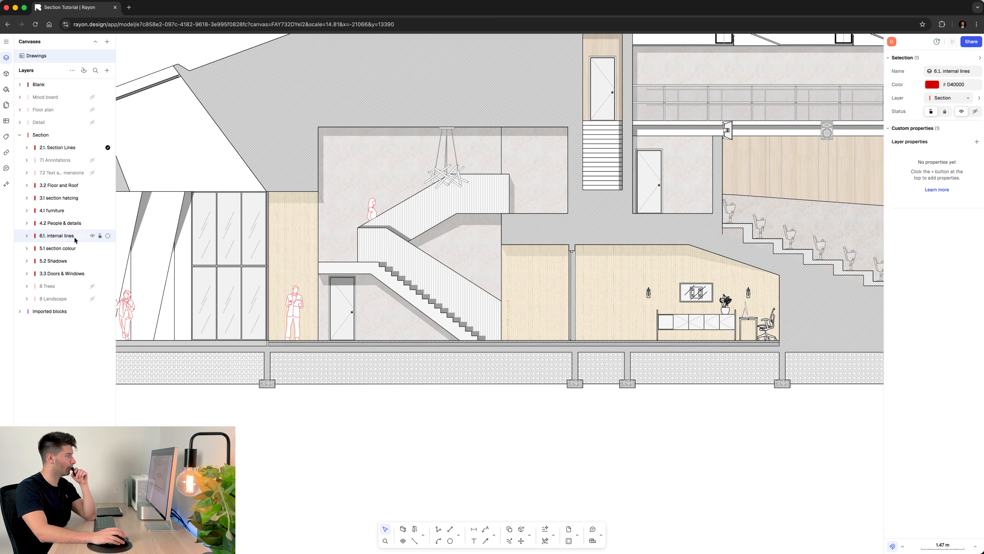
- Toggle the 6.1 internal lines layer to compare the staircase with and without it, leave it shown, and examine the whole section
click(92, 236)
click(93, 237)
click(93, 237)
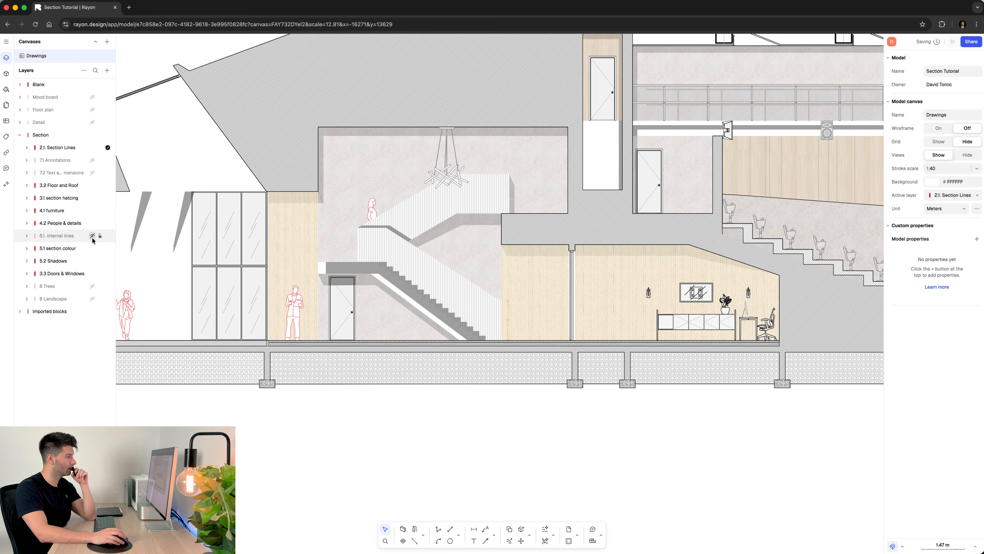
click(92, 237)
middle_drag(232, 228, 110, 223)
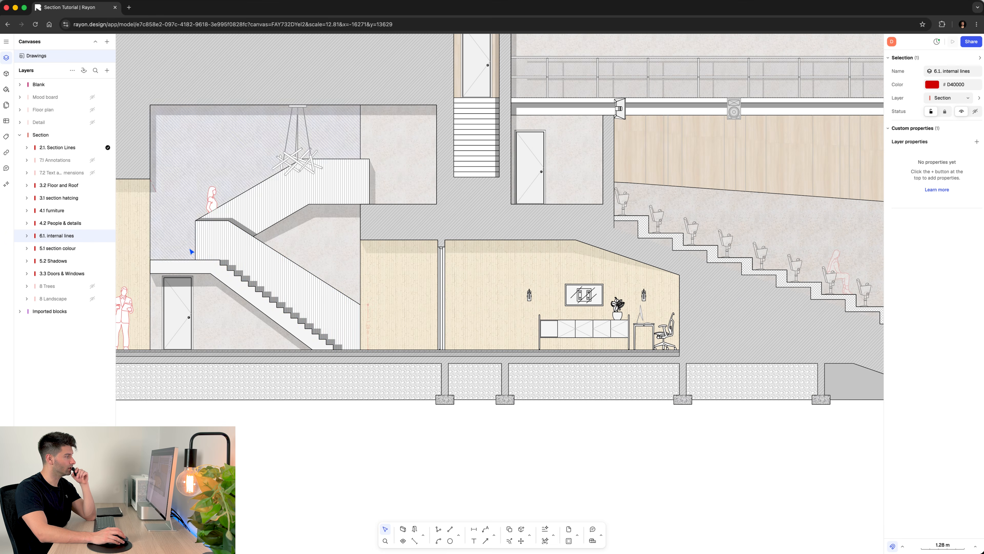
mouse_move(290, 251)
middle_down()
mouse_move(242, 257)
mouse_move(148, 324)
middle_up()
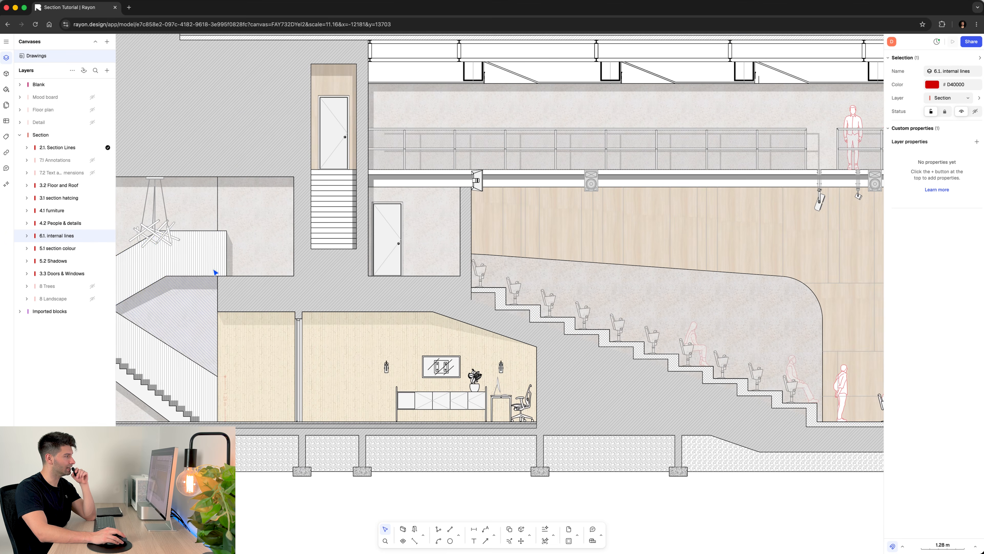
scroll(337, 298, down, 5)
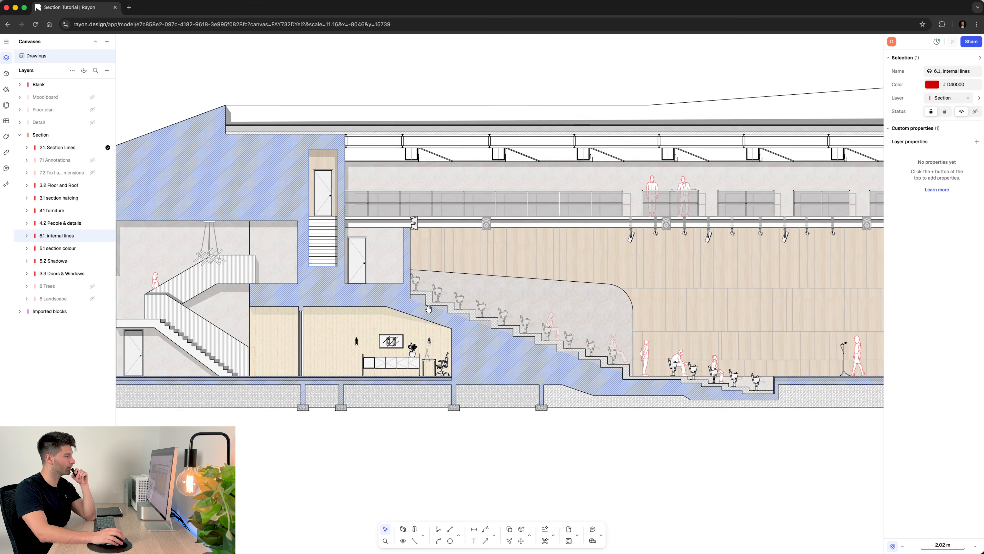
scroll(369, 255, down, 4)
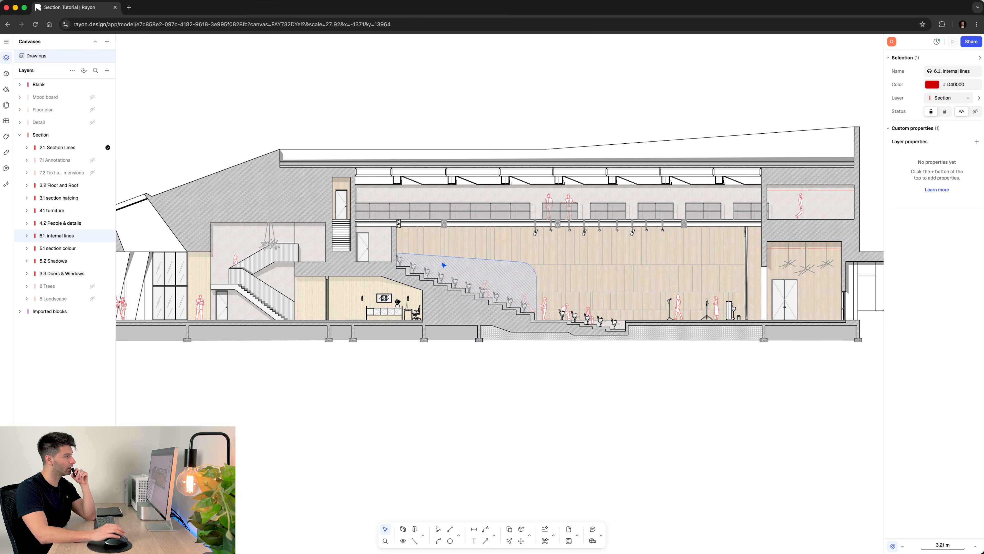
scroll(401, 345, down, 3)
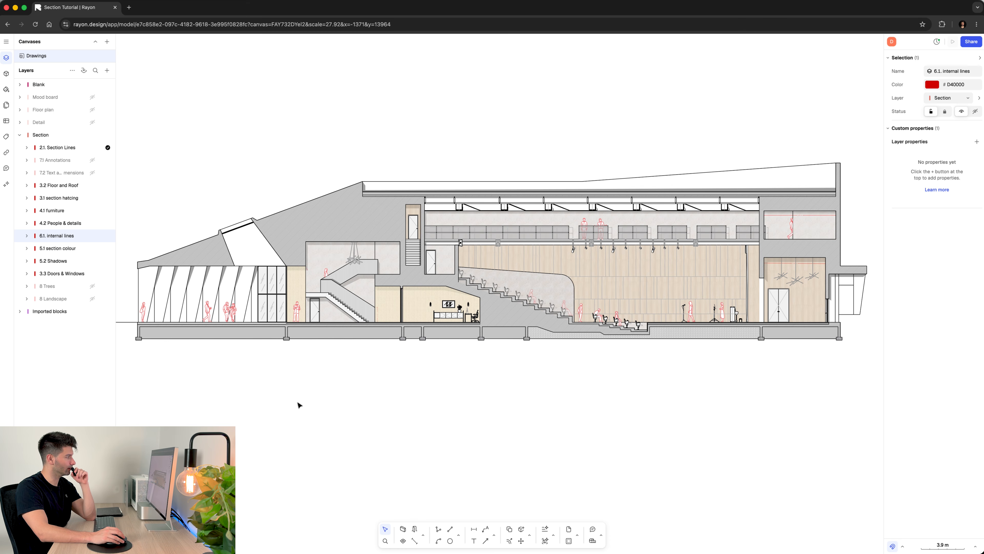
- Draw test line segments in the empty space below the section and delete them
click(449, 530)
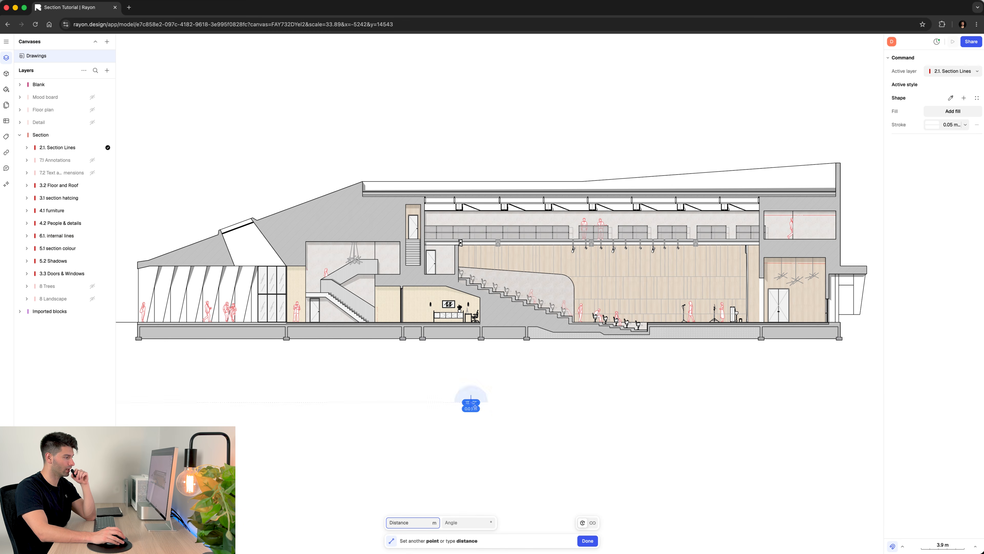
drag(470, 402, 563, 402)
click(532, 426)
drag(604, 431, 465, 397)
key(Delete)
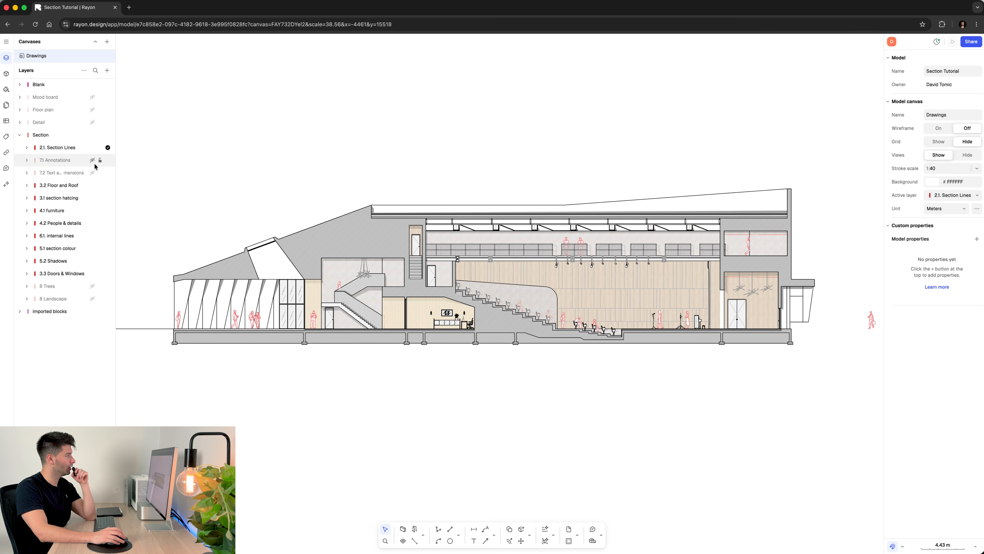
- Show the 7.1 Annotations layer and review the roof level markers, numbered grid lines and room labels across the section
click(92, 161)
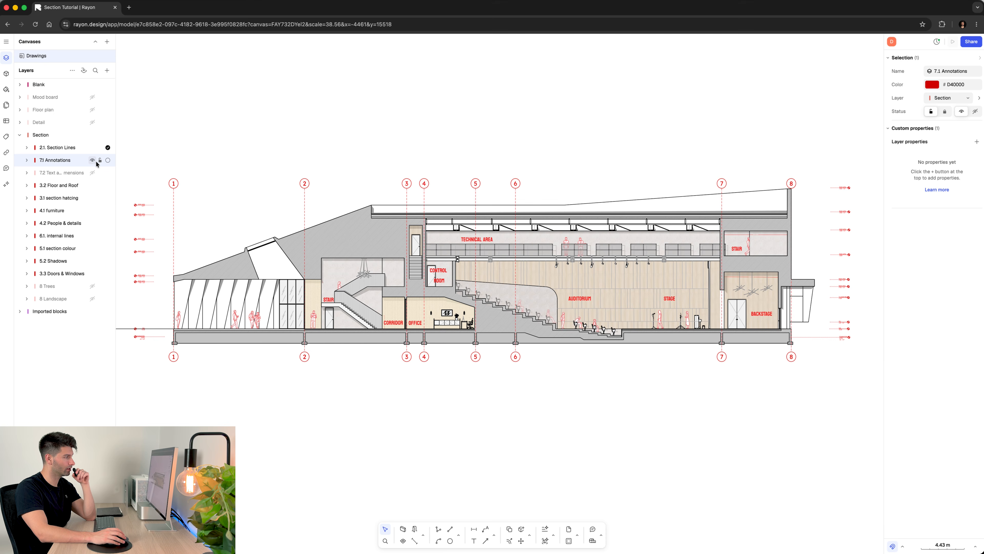
scroll(179, 185, up, 10)
scroll(285, 209, down, 5)
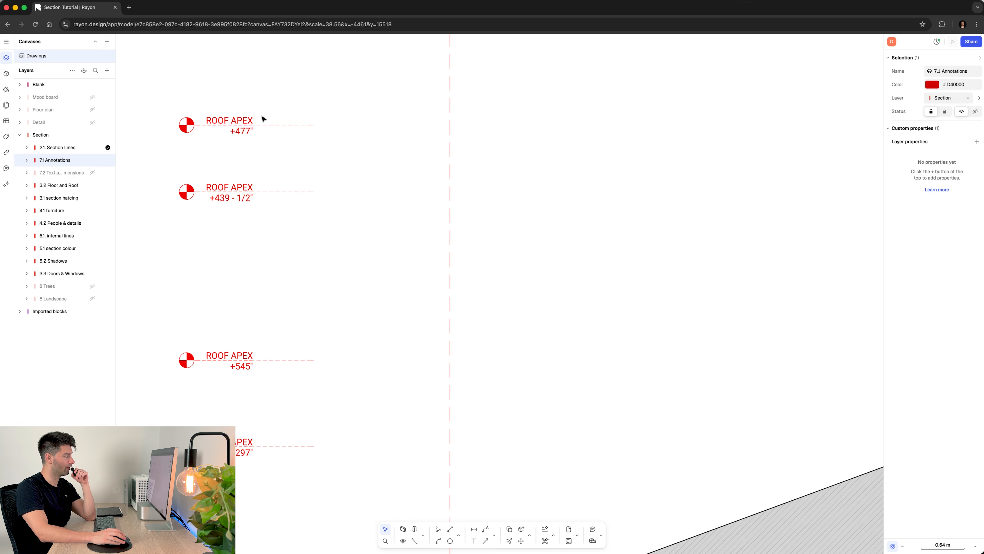
middle_drag(412, 205, 160, 211)
scroll(330, 210, down, 5)
middle_drag(464, 199, 365, 197)
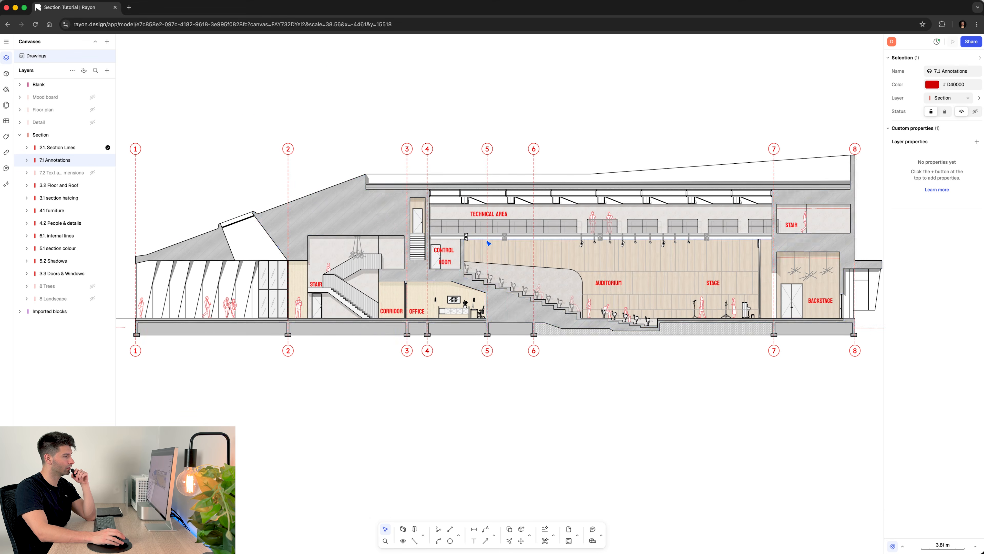
scroll(486, 244, up, 1)
middle_drag(767, 290, 629, 284)
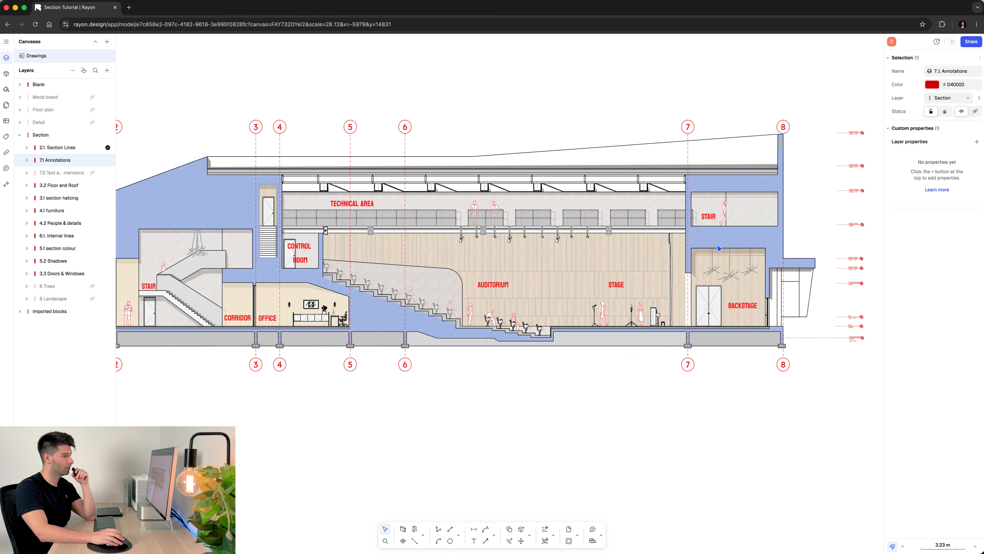
scroll(312, 172, down, 1)
middle_drag(295, 171, 456, 178)
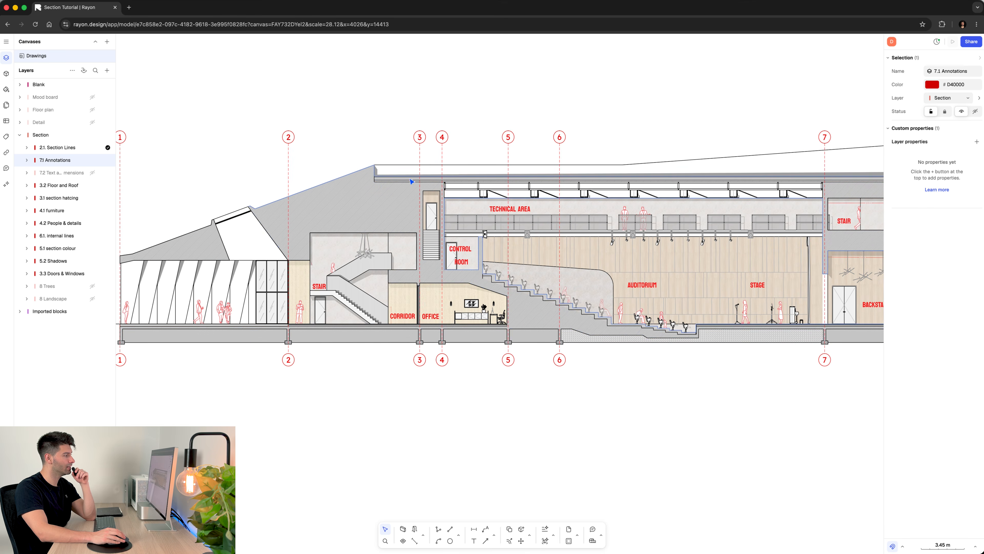
- Show the 7.2 Text and dimensions layer and review the material notes, door tags and dimensions around the staircase and auditorium
click(92, 172)
scroll(393, 260, up, 5)
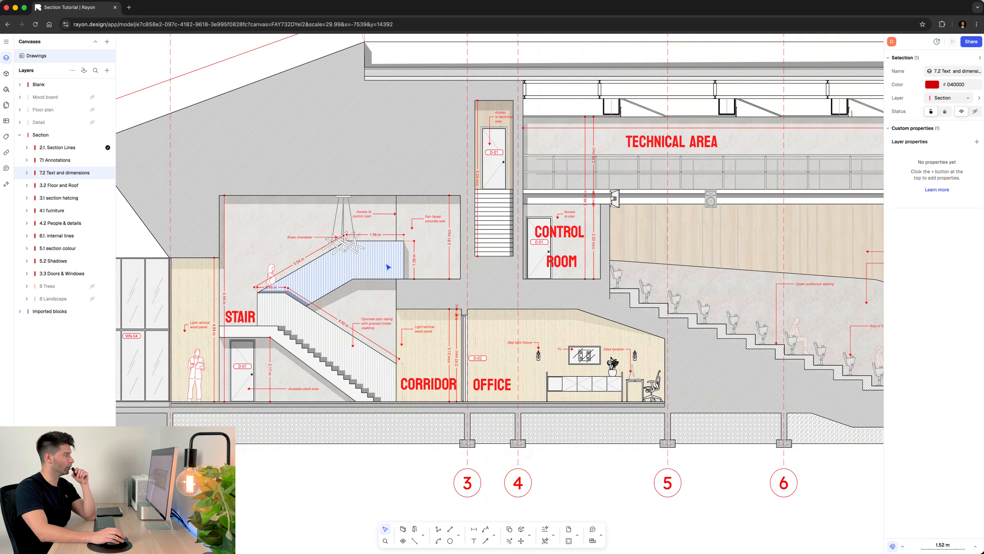
scroll(424, 283, down, 5)
scroll(450, 290, up, 4)
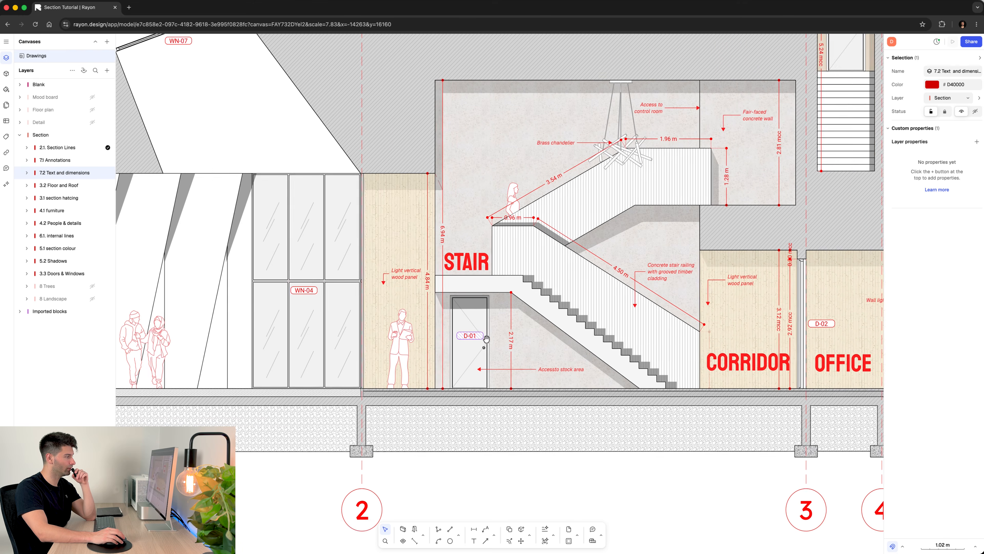
middle_drag(486, 338, 537, 339)
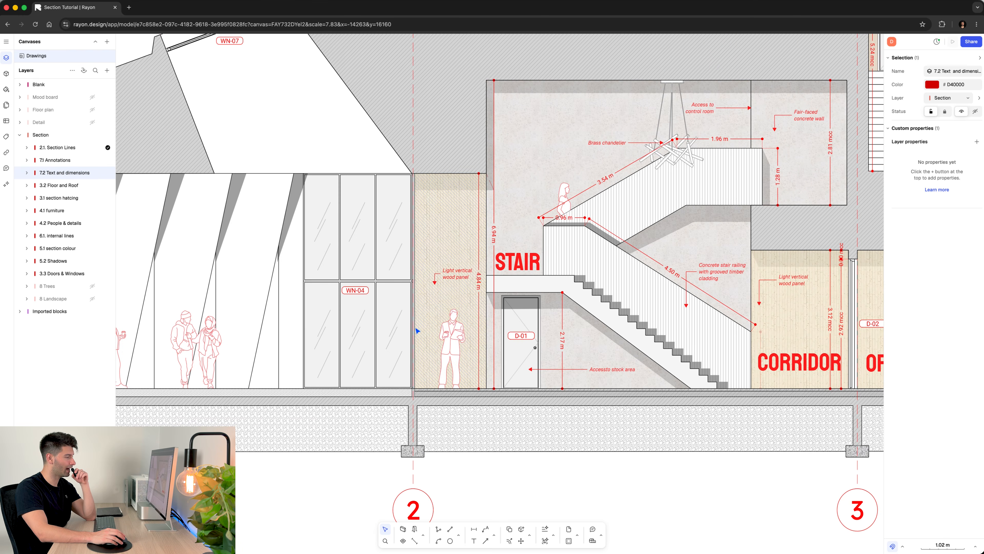
scroll(417, 330, down, 5)
scroll(817, 265, up, 6)
scroll(426, 327, down, 6)
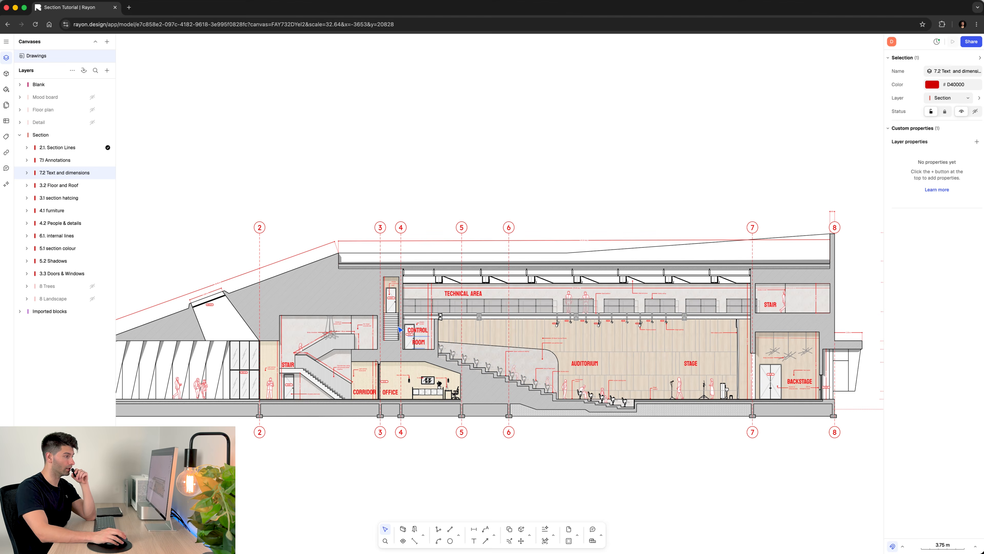
scroll(415, 314, down, 1)
middle_drag(415, 314, 466, 284)
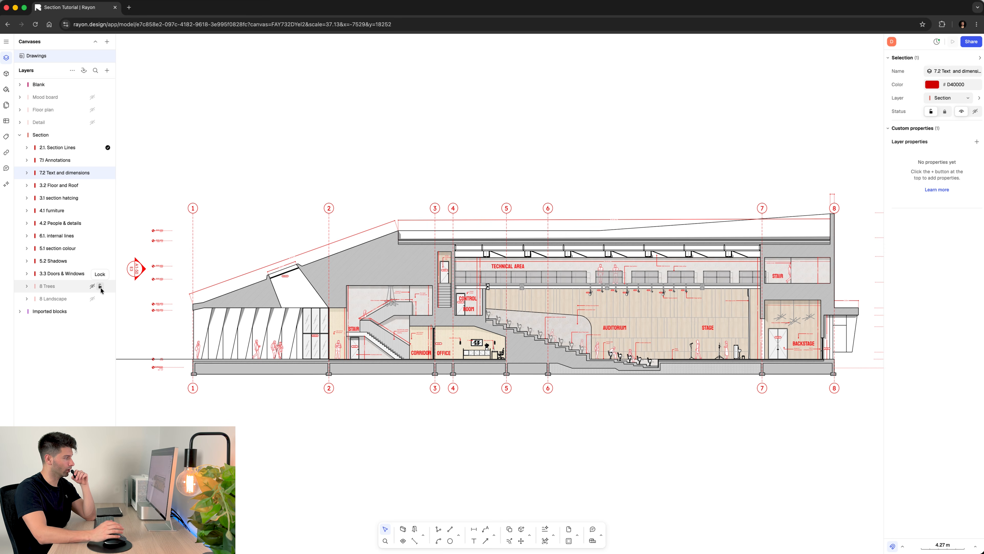
- Show the 8 Trees and 8 Landscape layers around the section
click(94, 289)
click(92, 299)
scroll(254, 302, down, 2)
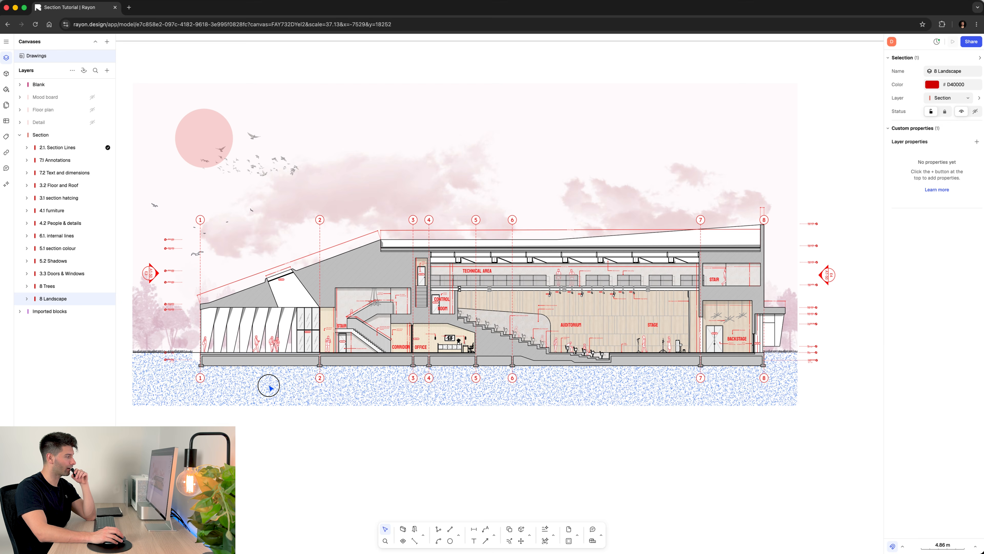
- Inspect the ground hatch, sun circle, bird image and bird group in turn, clear the selection and review the finished section
click(270, 387)
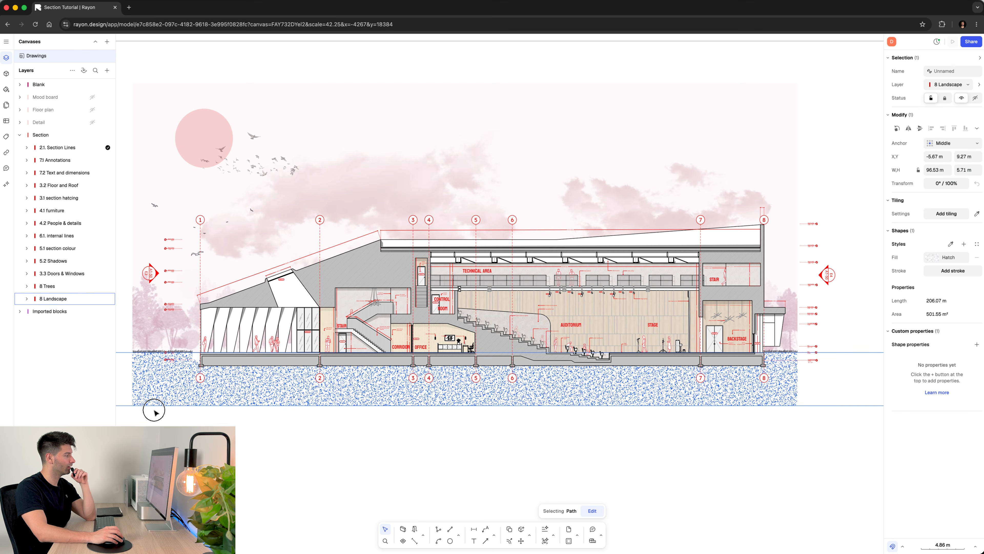
click(155, 410)
click(167, 336)
click(204, 136)
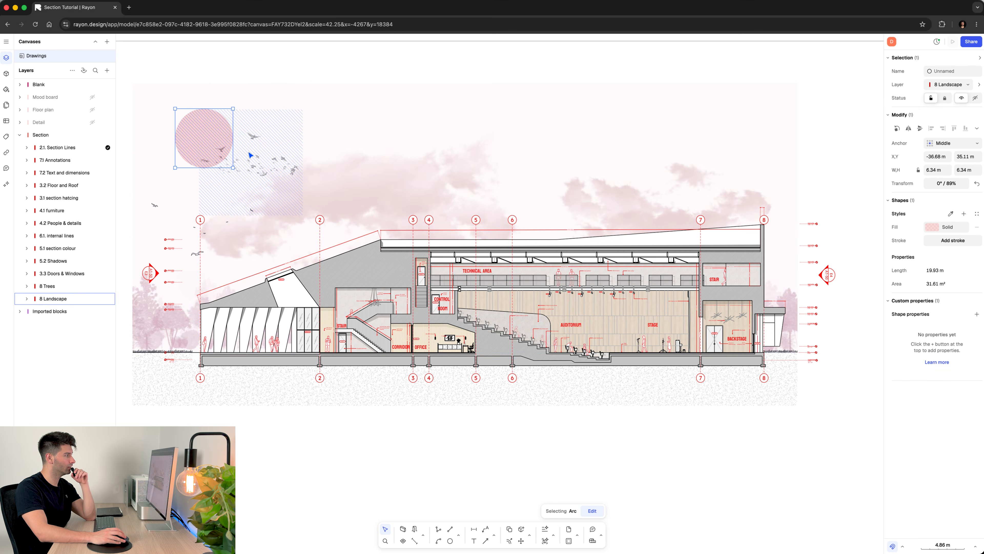
scroll(250, 159, up, 3)
click(258, 197)
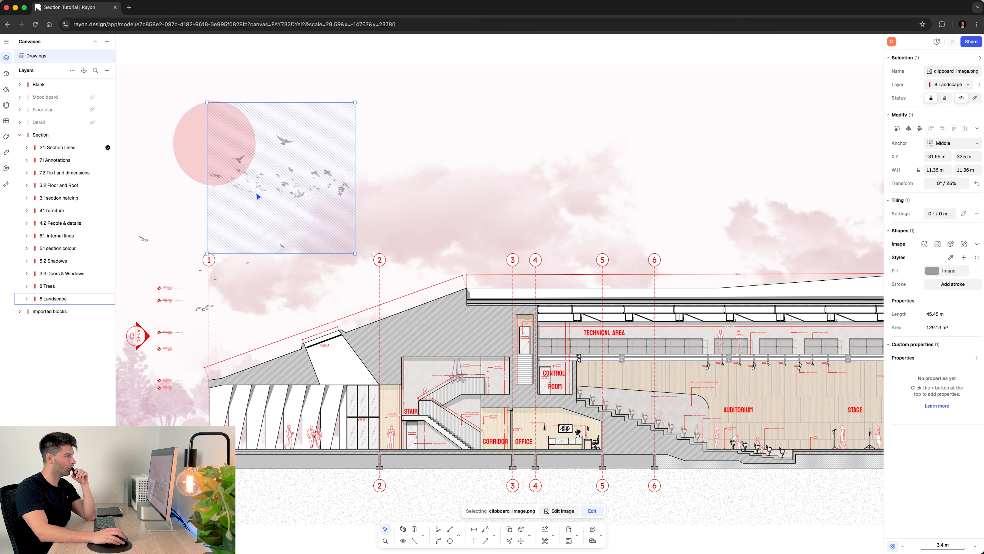
click(200, 271)
scroll(272, 247, down, 8)
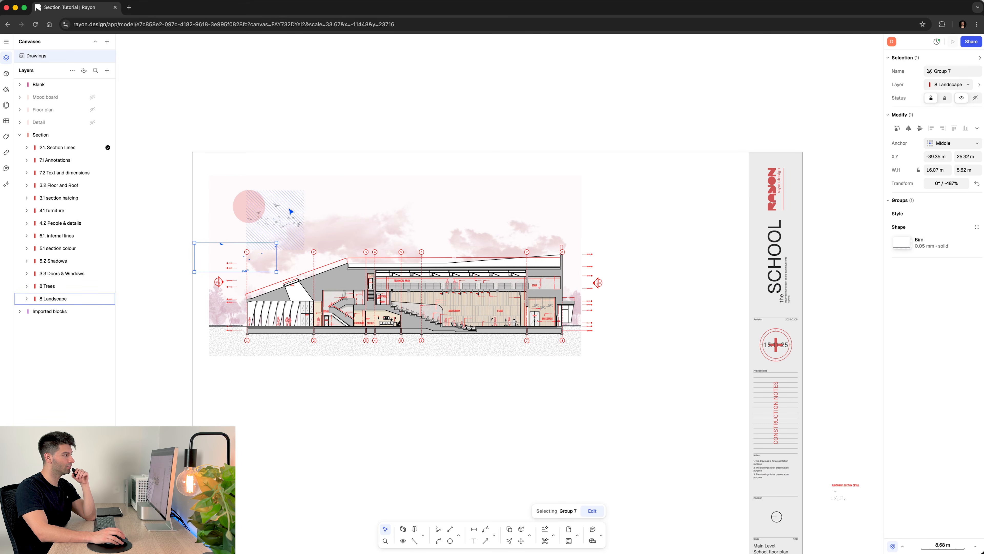
click(434, 138)
scroll(263, 193, up, 5)
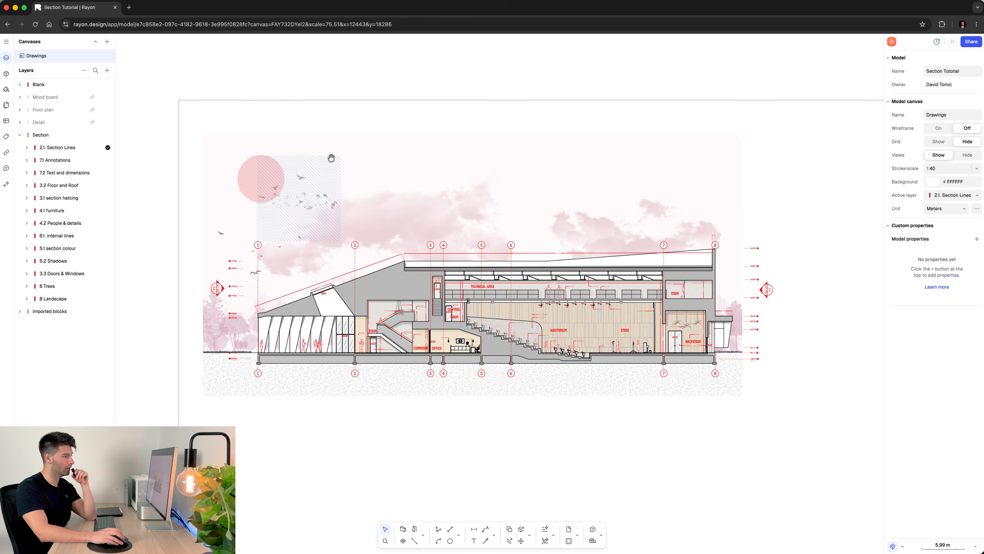
scroll(385, 142, up, 3)
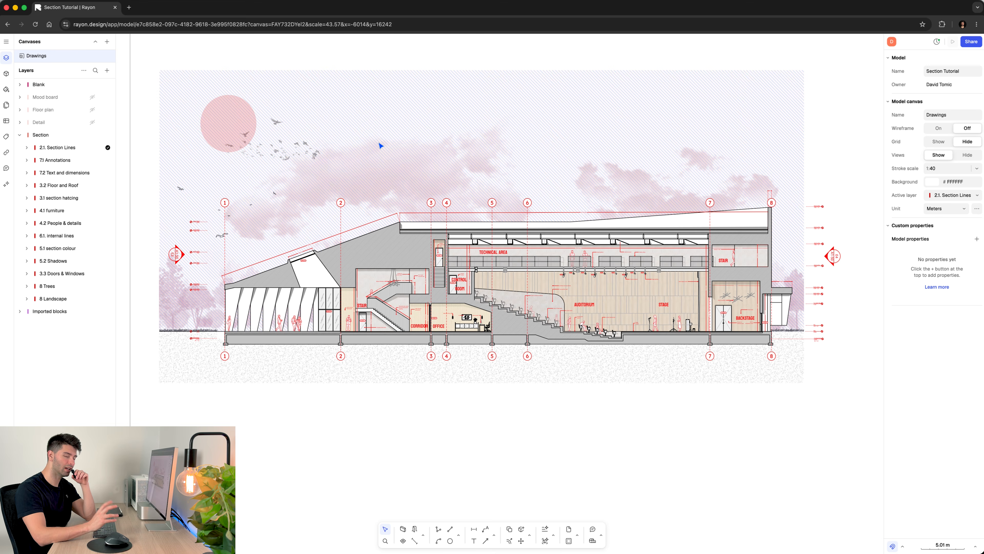
scroll(431, 180, up, 1)
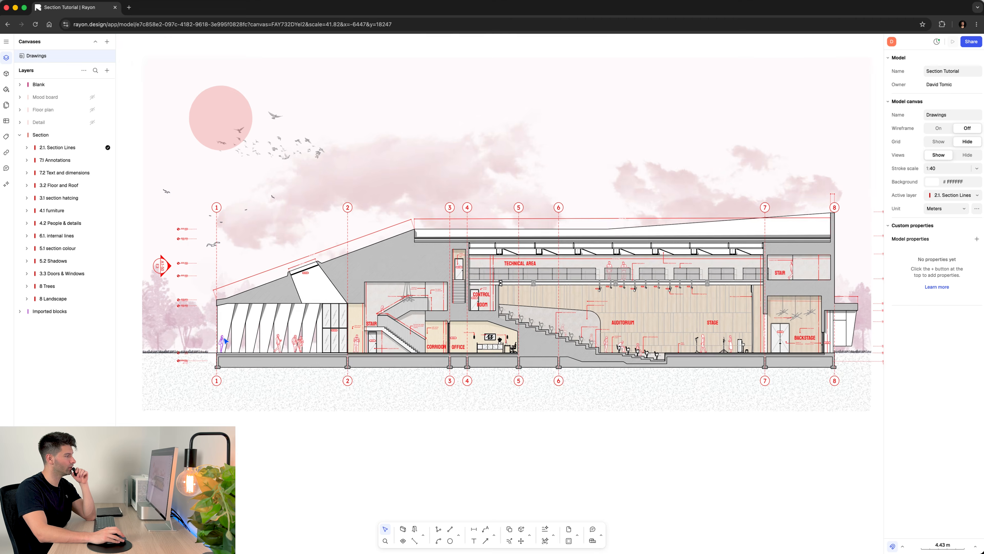
- Examine the finished section from the office and auditorium seating to the stage and backstage, including its placement on the title-block sheet
scroll(233, 344, up, 5)
middle_drag(591, 337, 271, 351)
middle_drag(554, 333, 236, 284)
middle_drag(664, 348, 318, 330)
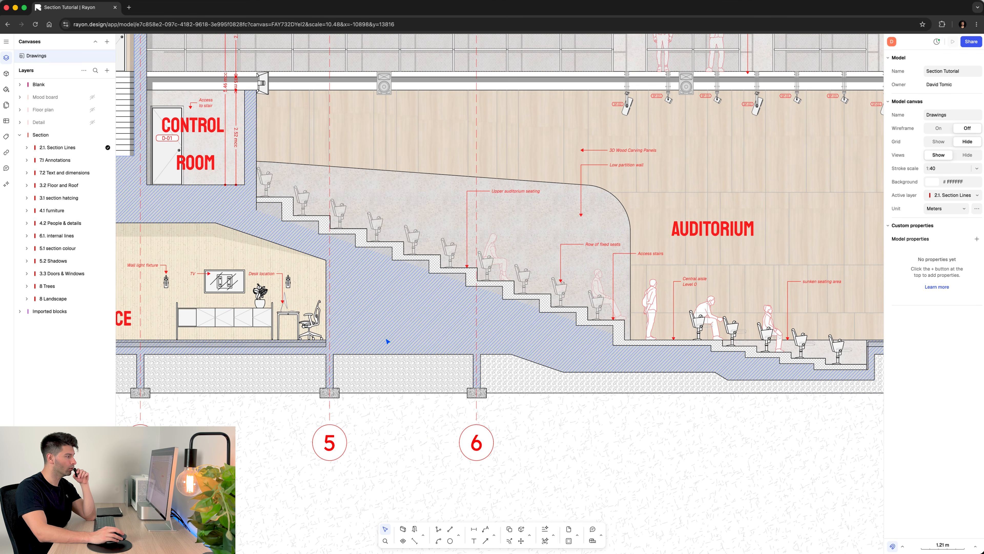
middle_drag(501, 336, 130, 313)
middle_drag(651, 328, 389, 339)
scroll(668, 289, down, 5)
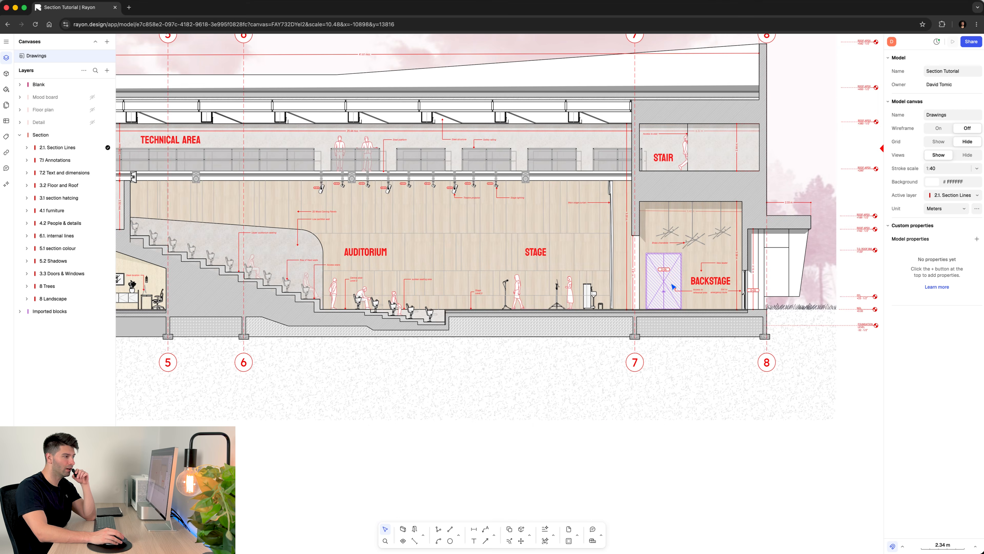
middle_drag(668, 288, 623, 414)
scroll(610, 410, down, 10)
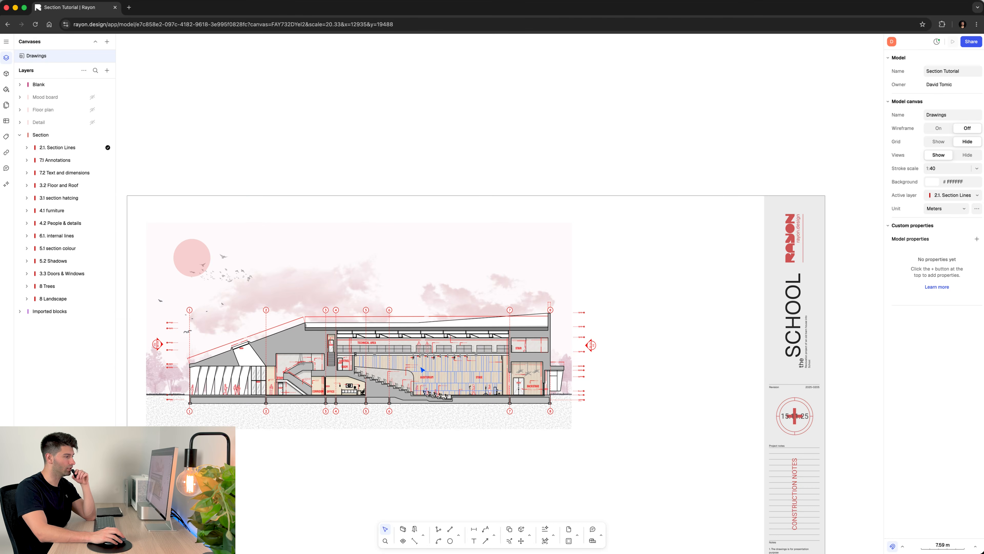
scroll(345, 387, up, 5)
middle_drag(344, 385, 467, 358)
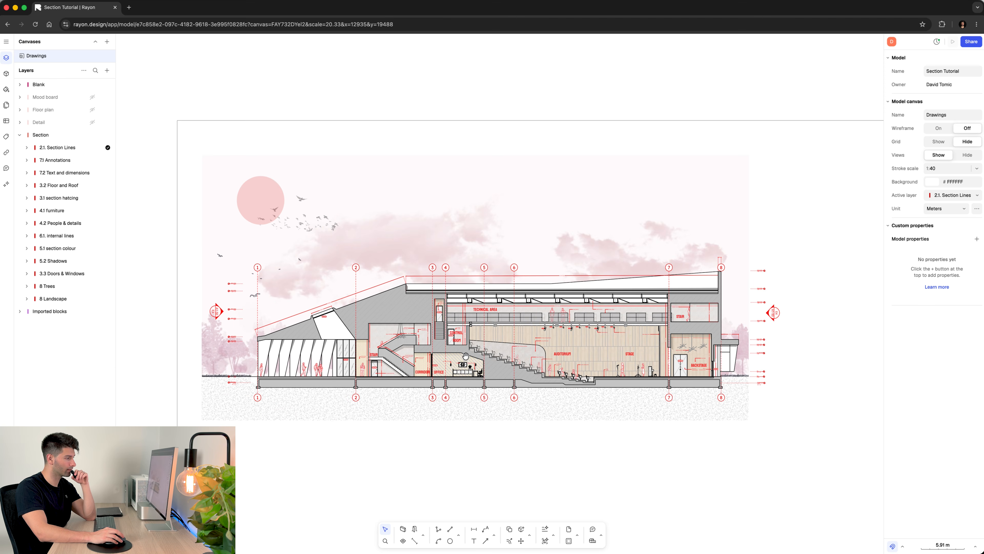
- Look through the model's export format options, including image, PDF, DWG, DXF and Rayon file, without exporting
click(6, 41)
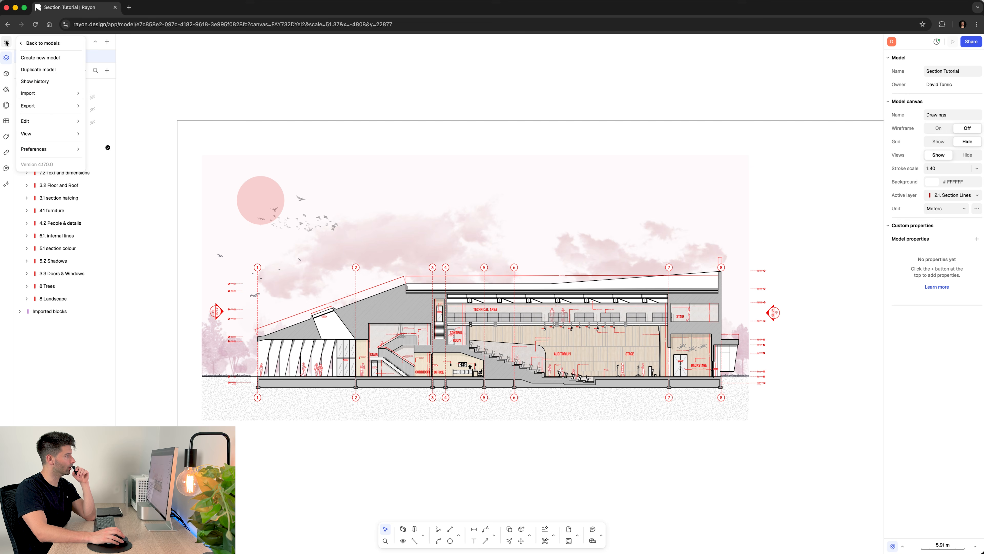
mouse_move(57, 106)
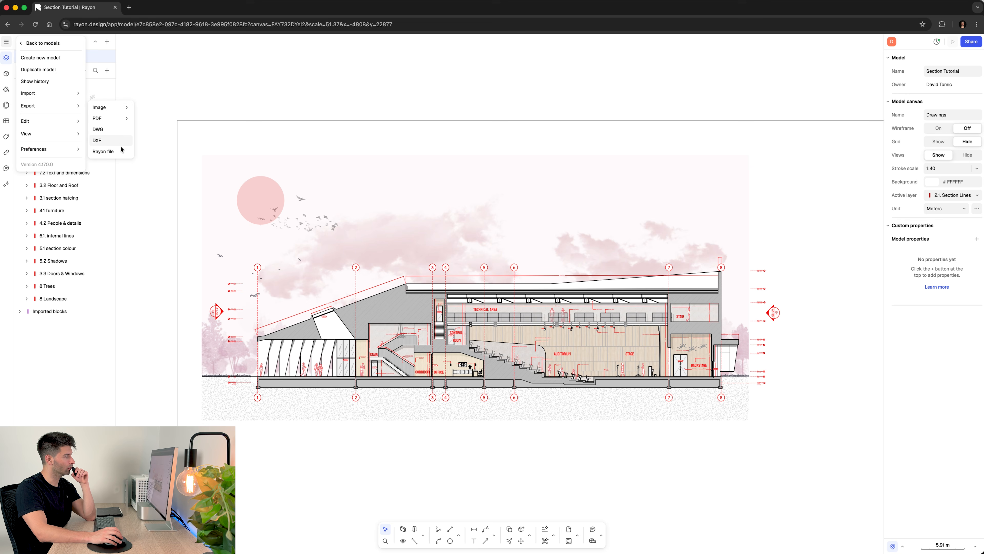
click(136, 197)
- Publish the model as a presentation and view the published page, returning to the model with the sharing settings closed
scroll(190, 149, down, 5)
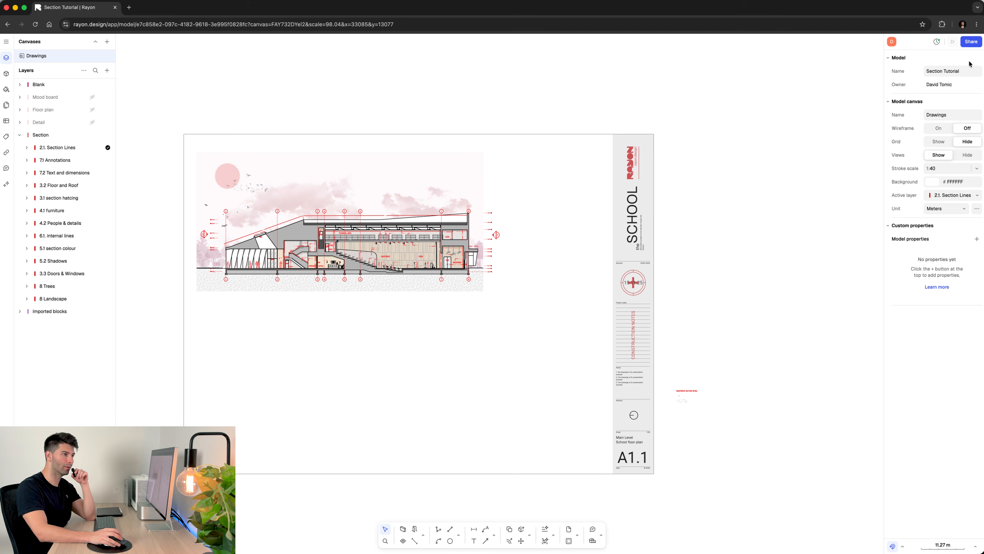
click(971, 42)
click(527, 97)
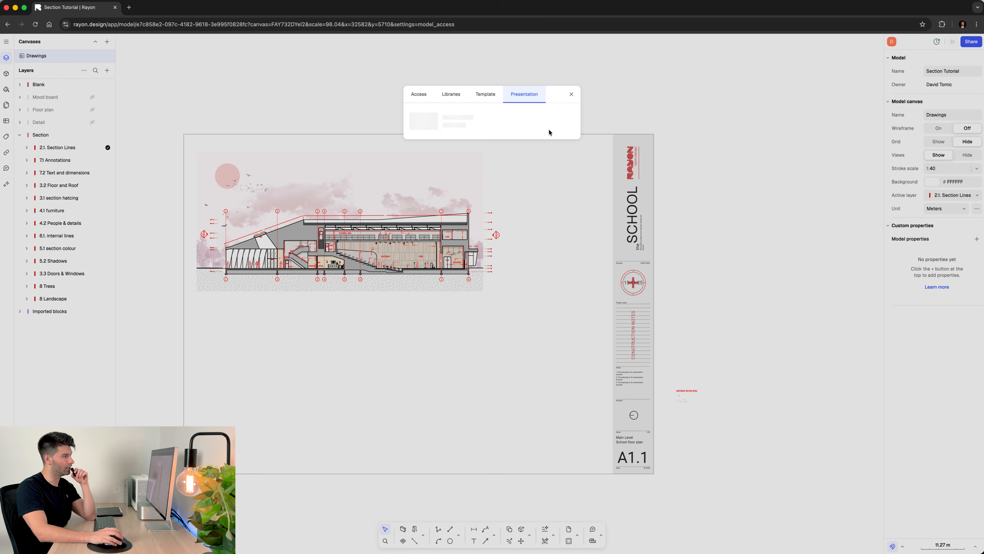
click(569, 120)
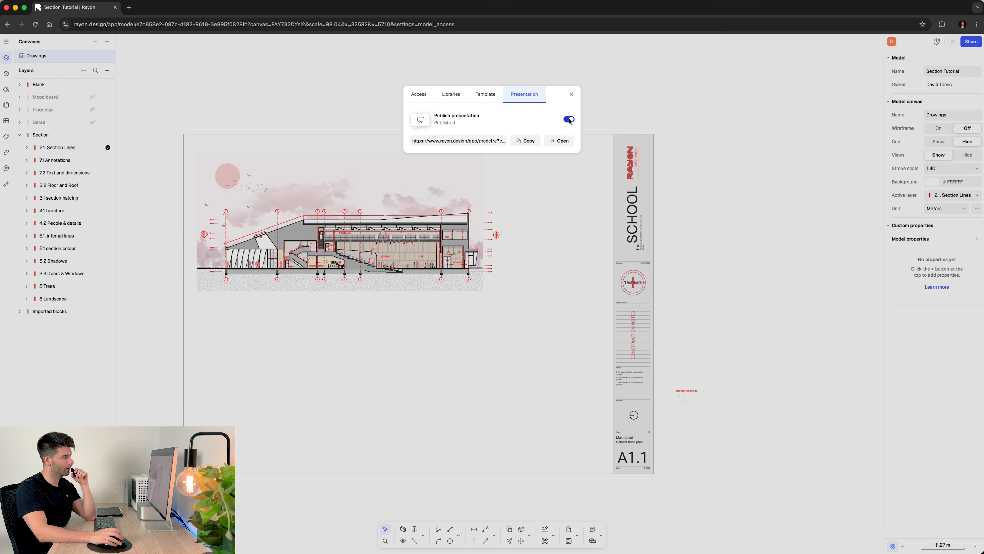
click(554, 138)
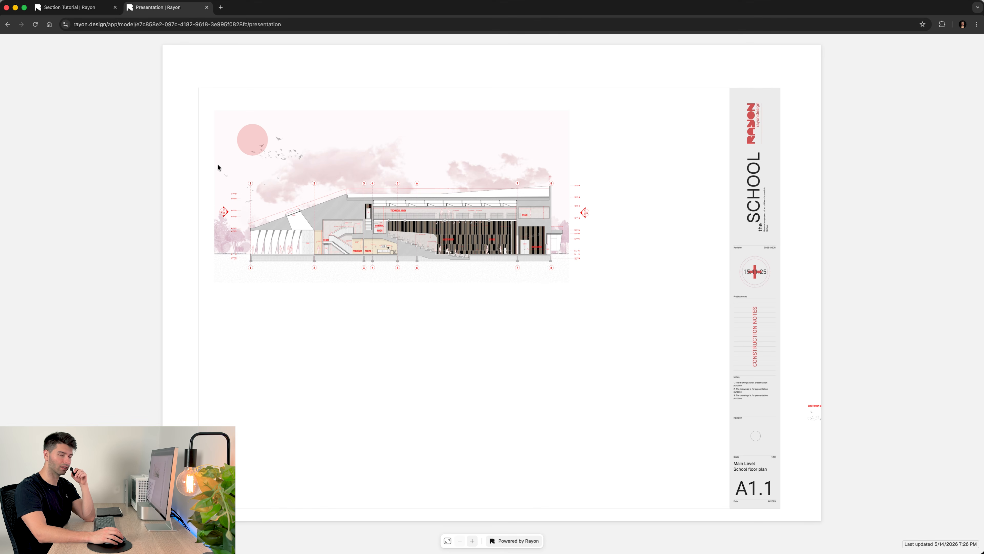
click(70, 7)
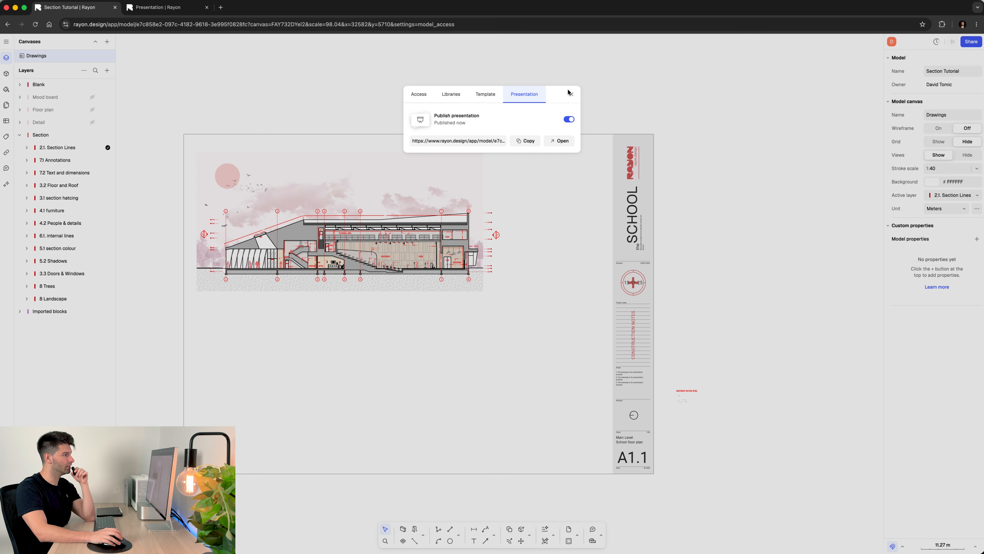
click(569, 94)
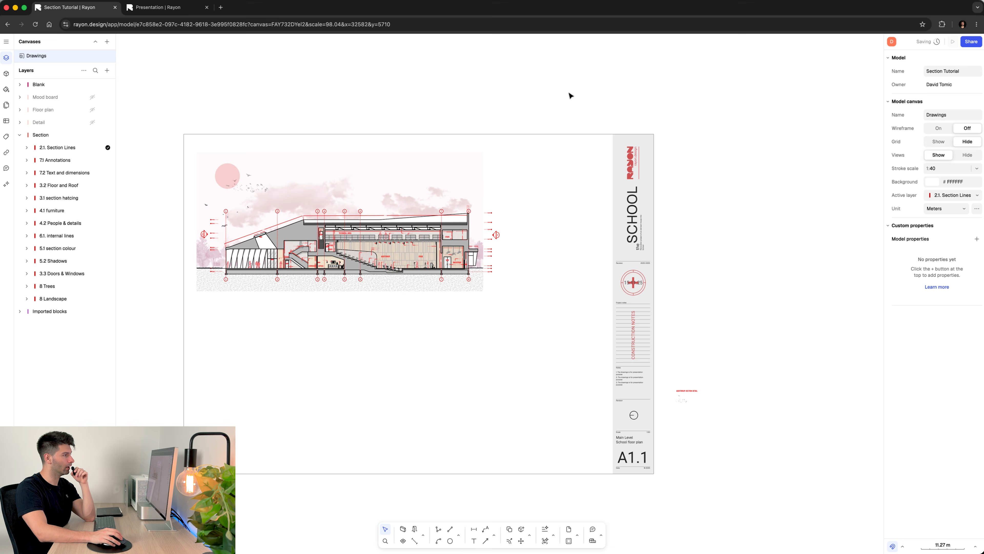
- Show the Mood board, Floor plan and Detail layers on the A1.1 sheet alongside the section
click(91, 98)
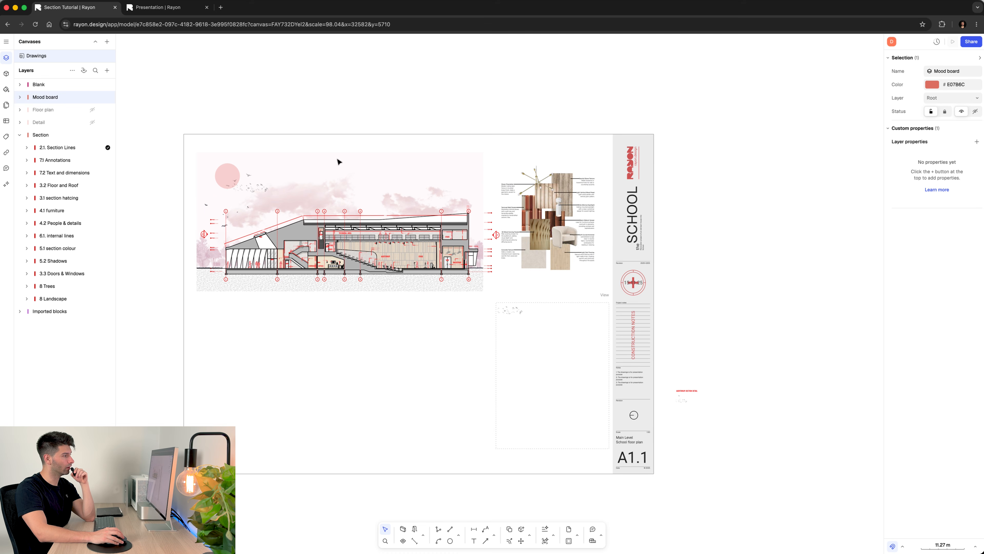
scroll(581, 225, up, 8)
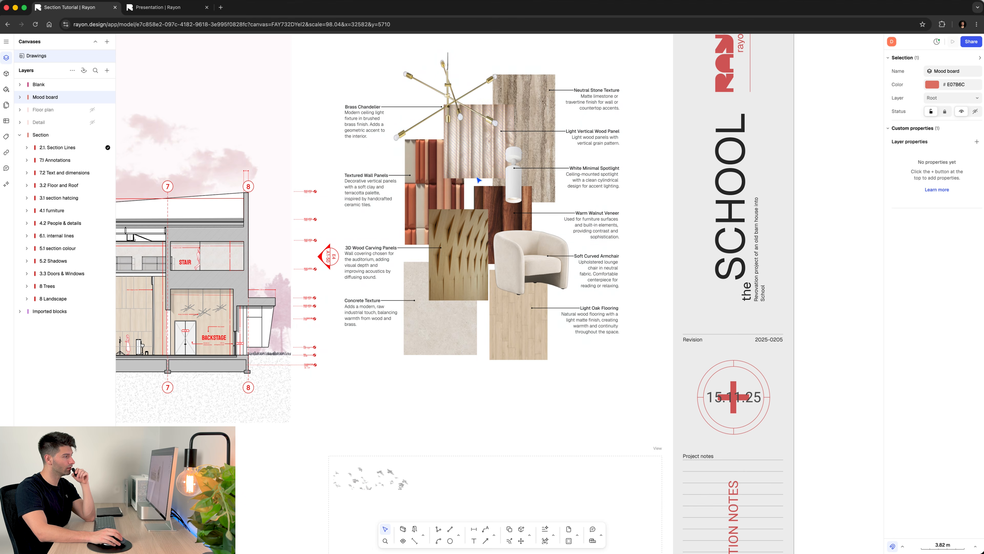
click(93, 110)
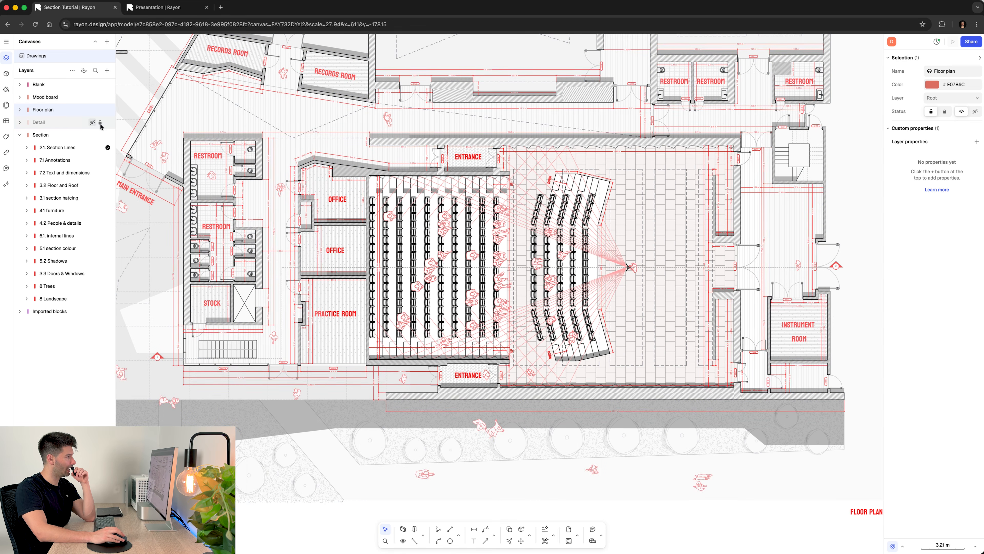
click(92, 122)
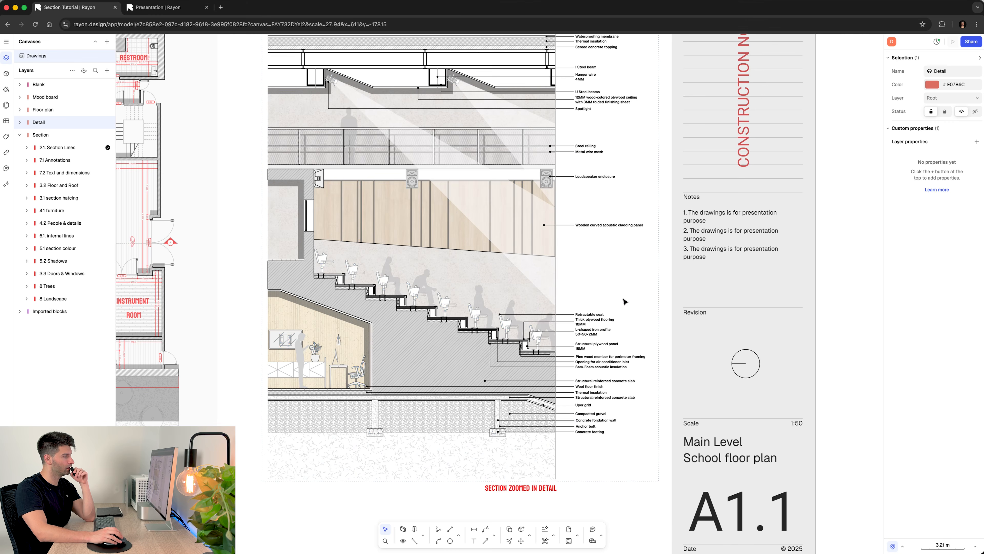